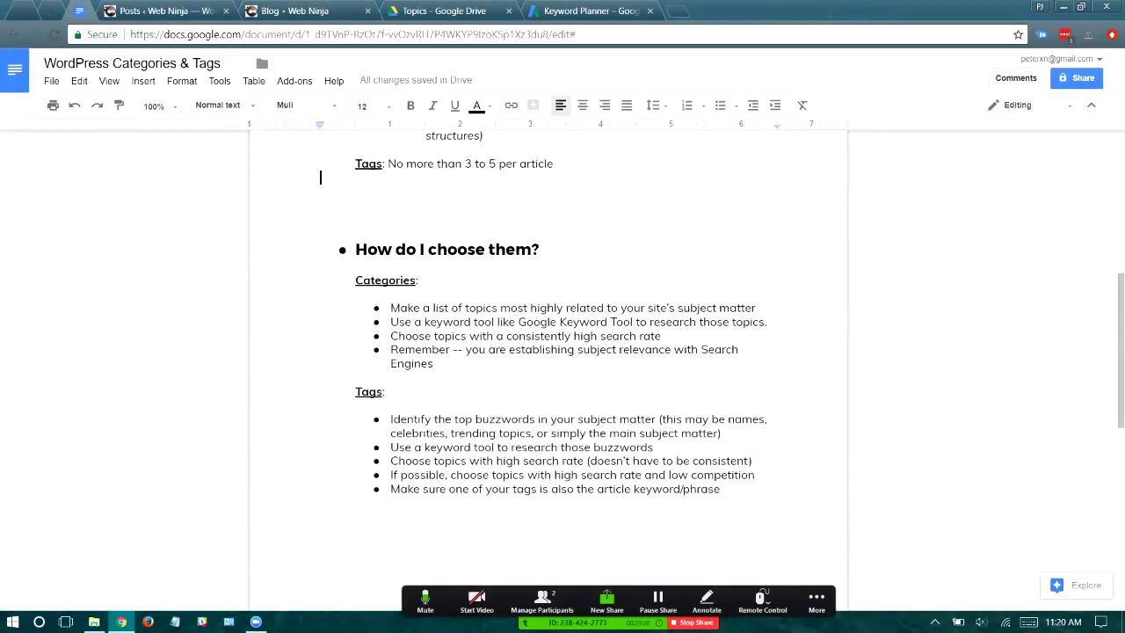
# Insert blank lines between the Categories guidelines and the Tags heading in the "How do I choose them?" section
pyautogui.scroll(-2, 320, 183)
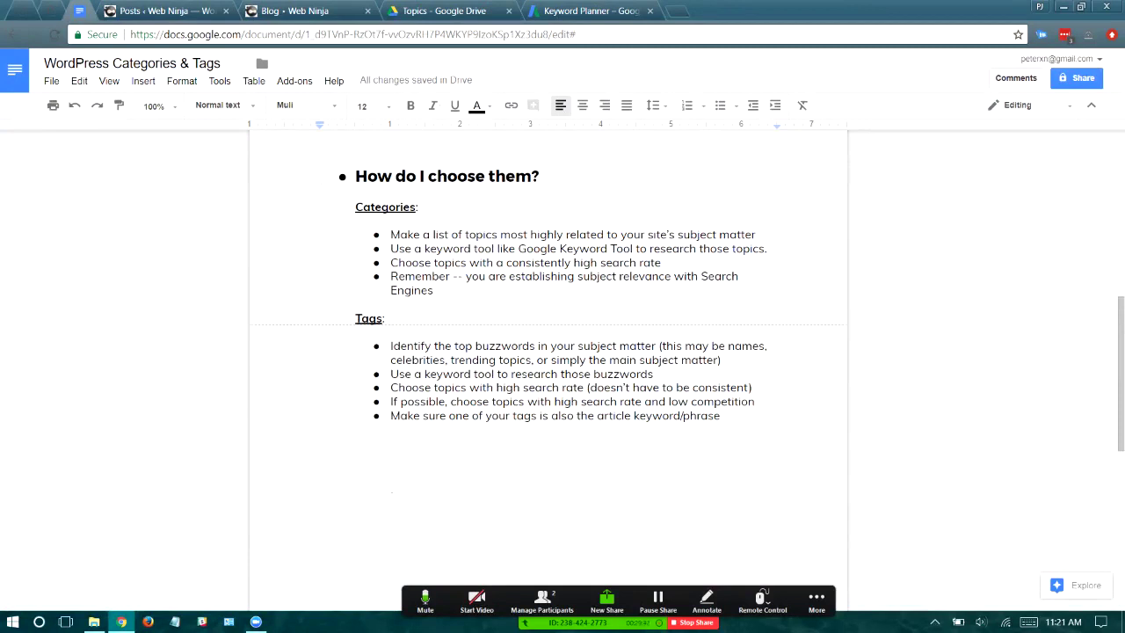
pyautogui.click(848, 306)
pyautogui.press('Return')
pyautogui.press('Return')
pyautogui.press('Up')
pyautogui.press('Up')
pyautogui.press('Up')
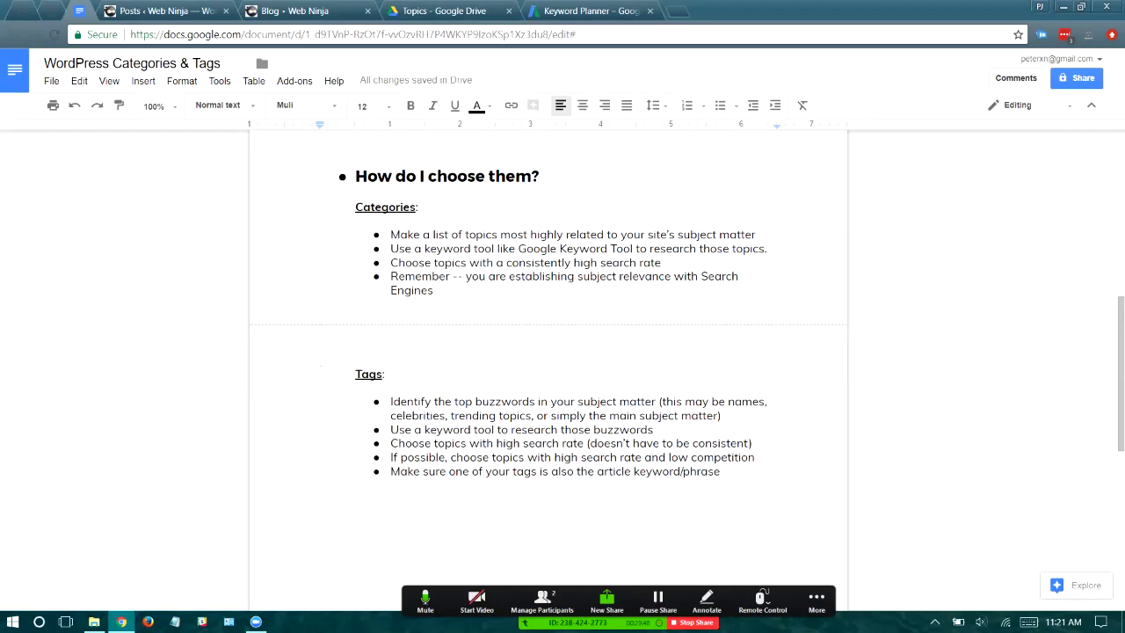
# Enter the example topics Web design, Marketing, Business coaching and WordPress on separate lines beneath the Categories guidelines
pyautogui.write('Web design')
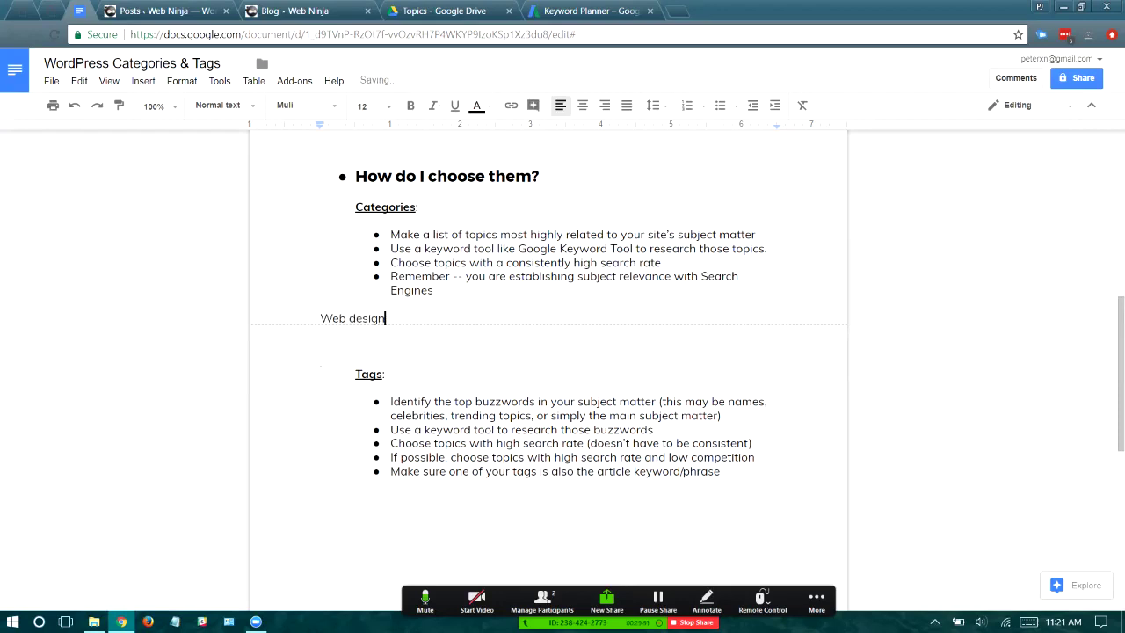
pyautogui.press('Return')
pyautogui.write('Marketing')
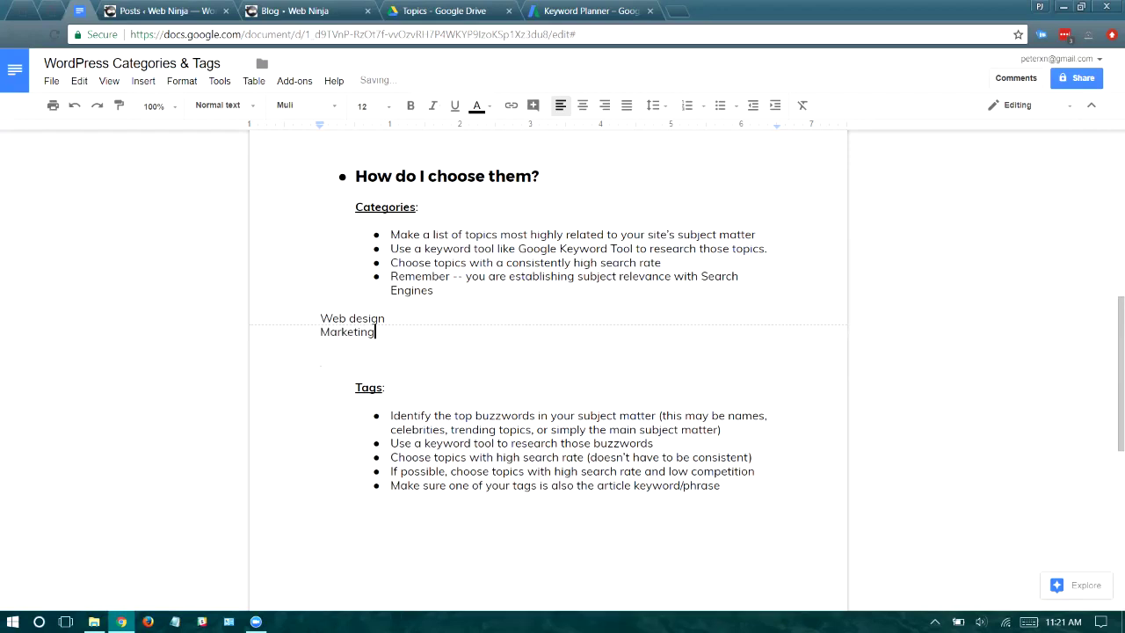
pyautogui.press('Return')
pyautogui.write('Busi')
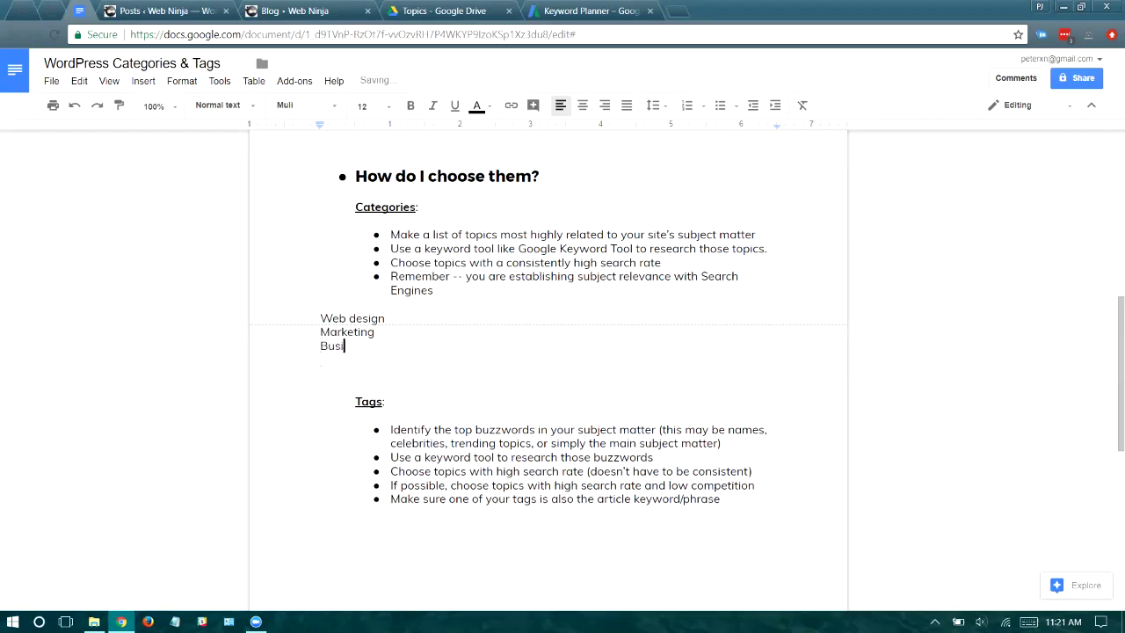
pyautogui.write('ness coaching')
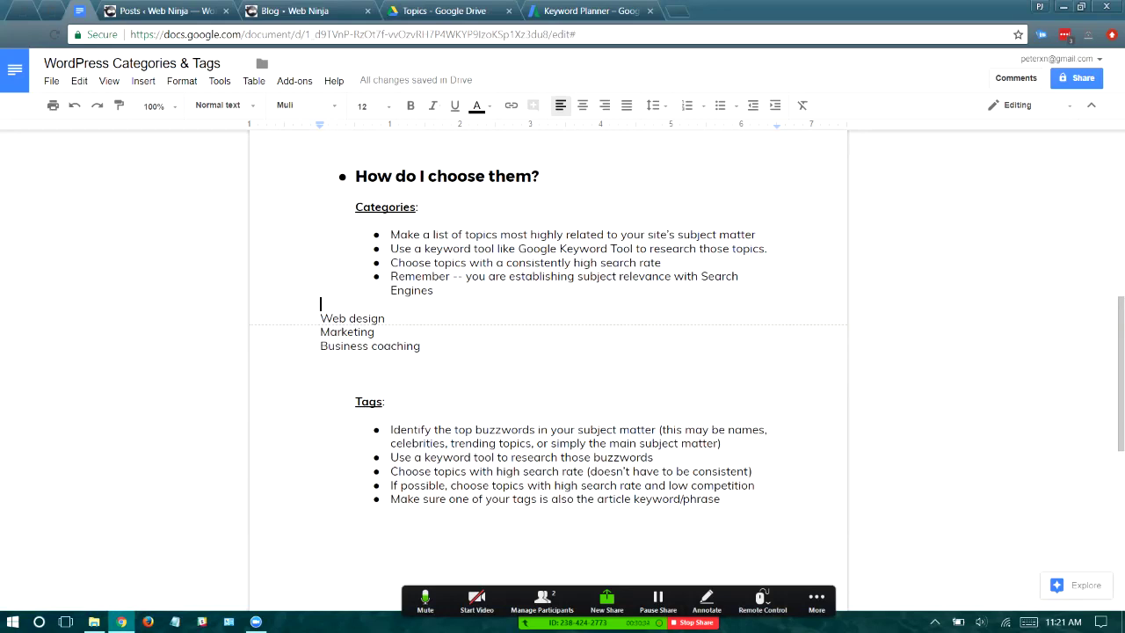
pyautogui.write('WordPress')
# Highlight the guideline about listing topics, the WordPress entry and the start of the keyword tool guideline under Categories
pyautogui.moveTo(392, 234); pyautogui.dragTo(756, 235)
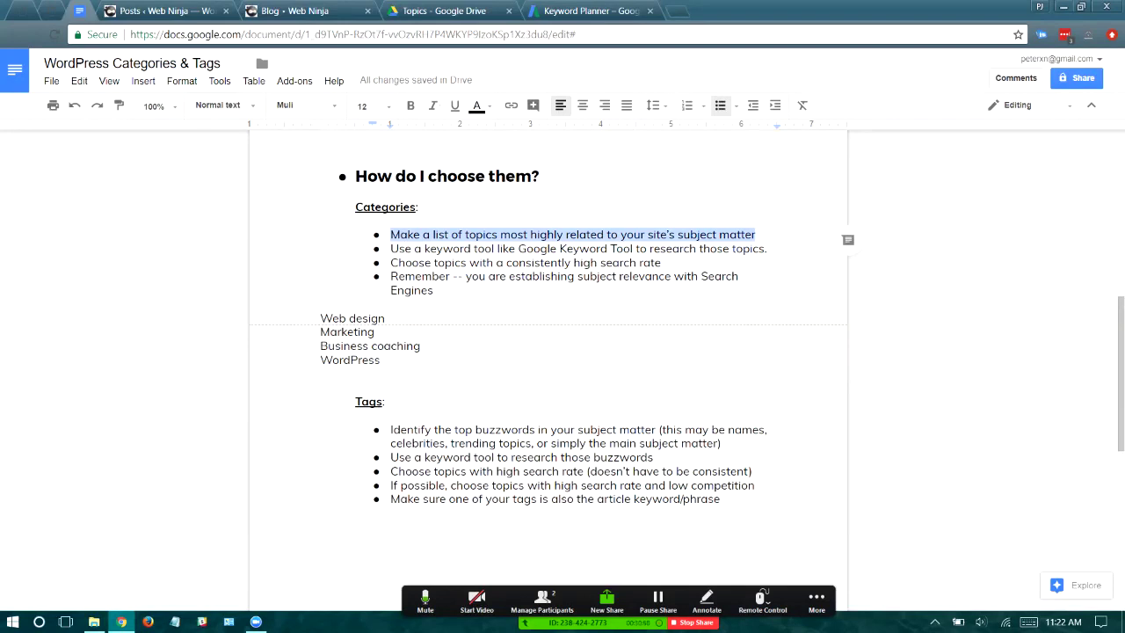
pyautogui.click(381, 361)
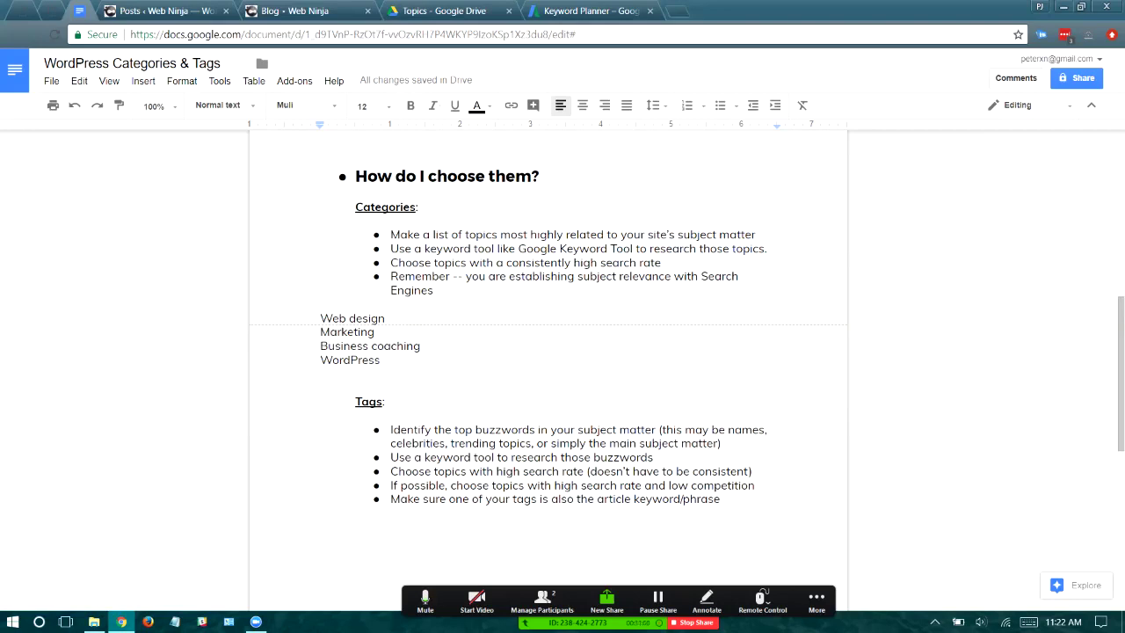
pyautogui.doubleClick(349, 360)
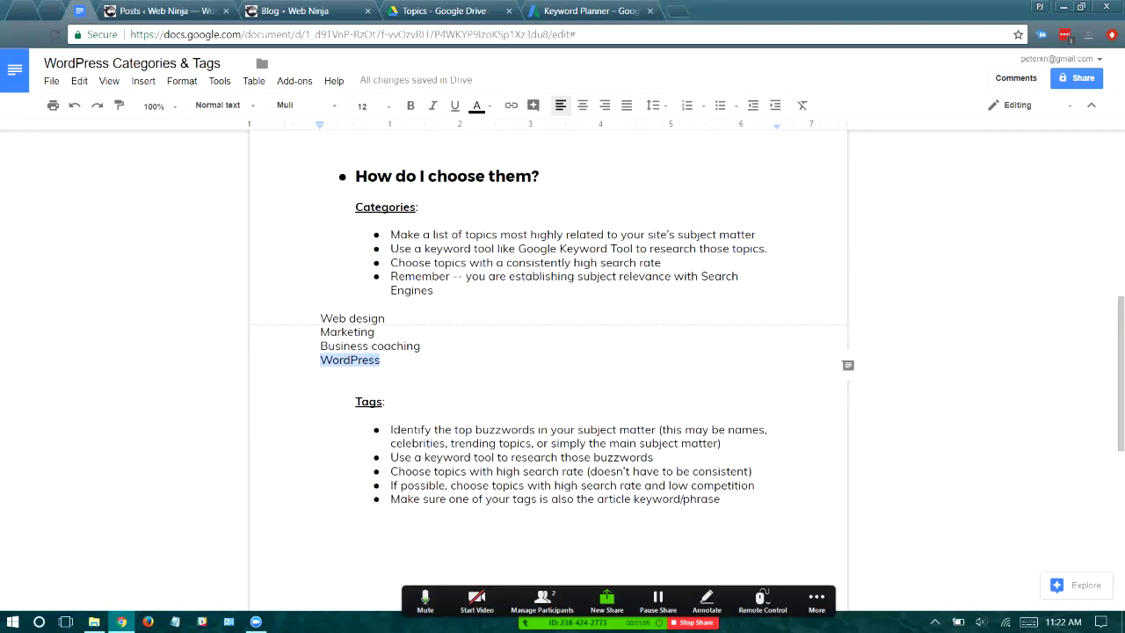
pyautogui.doubleClick(397, 249)
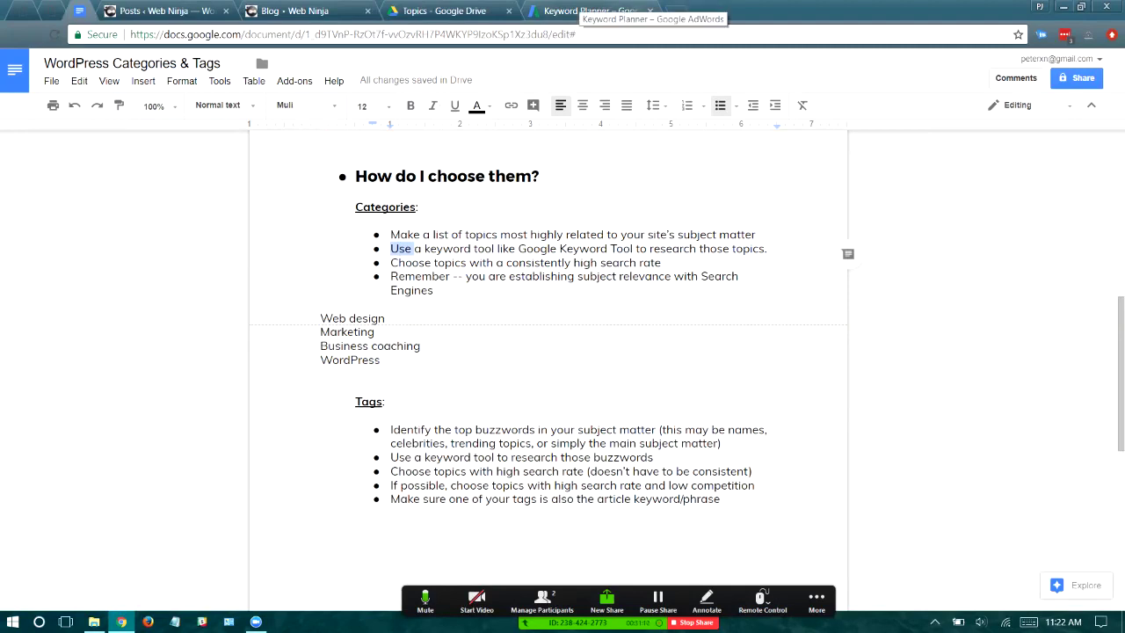
# Switch to Google AdWords Keyword Planner, get new keyword ideas for "web design, wordpress" and review their search volumes
pyautogui.click(607, 11)
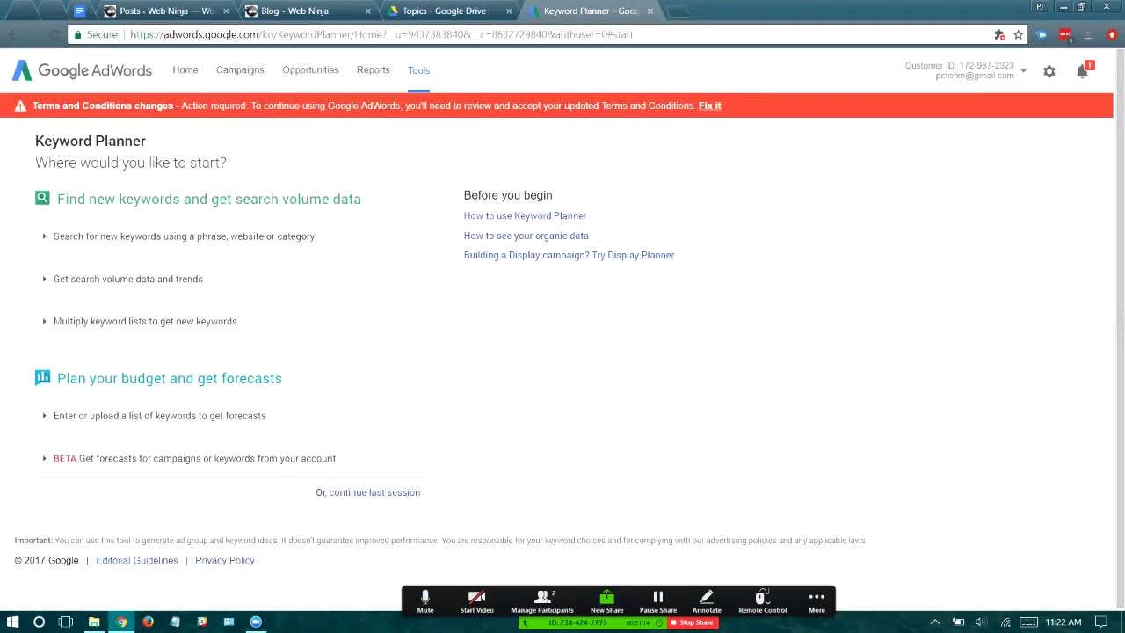
pyautogui.click(183, 235)
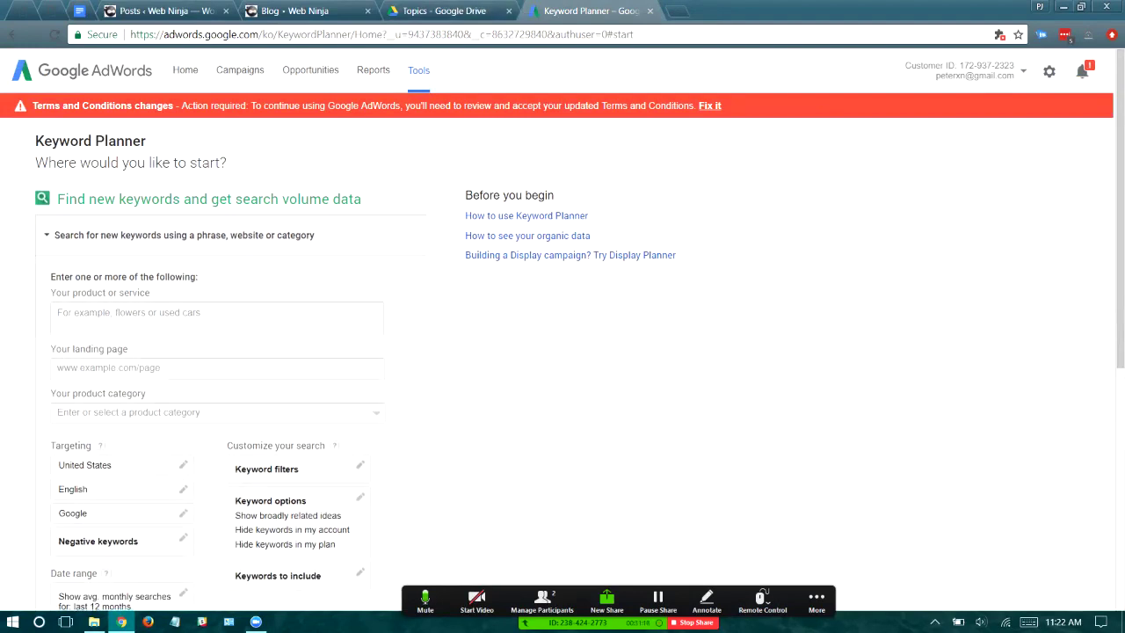
pyautogui.write('web')
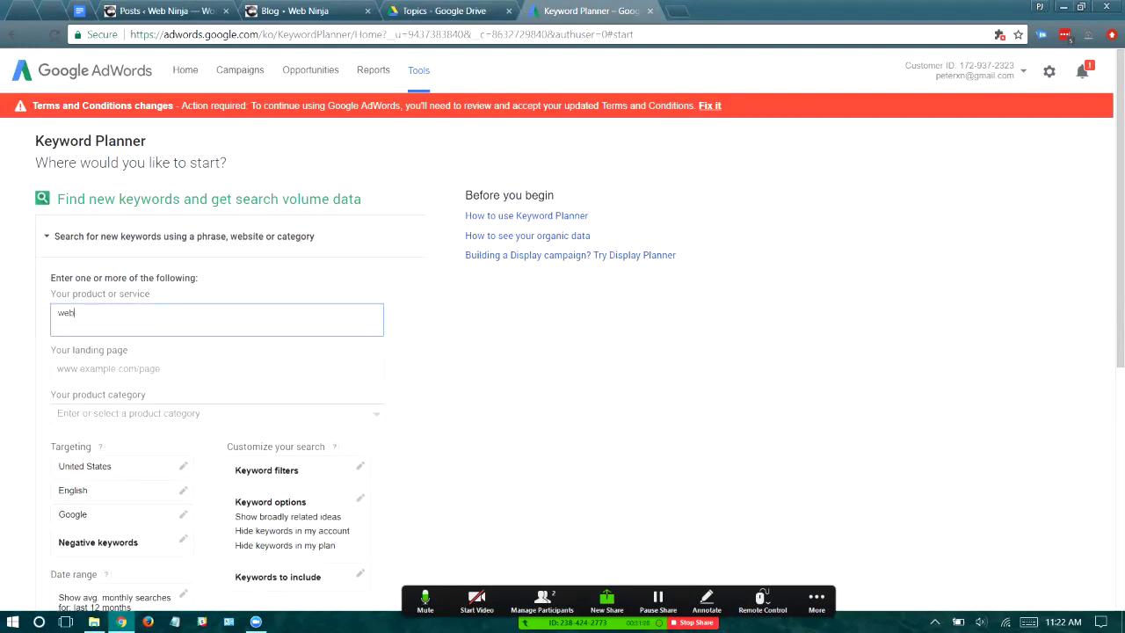
pyautogui.write(' design, wordpress')
pyautogui.scroll(-3, 562, 351)
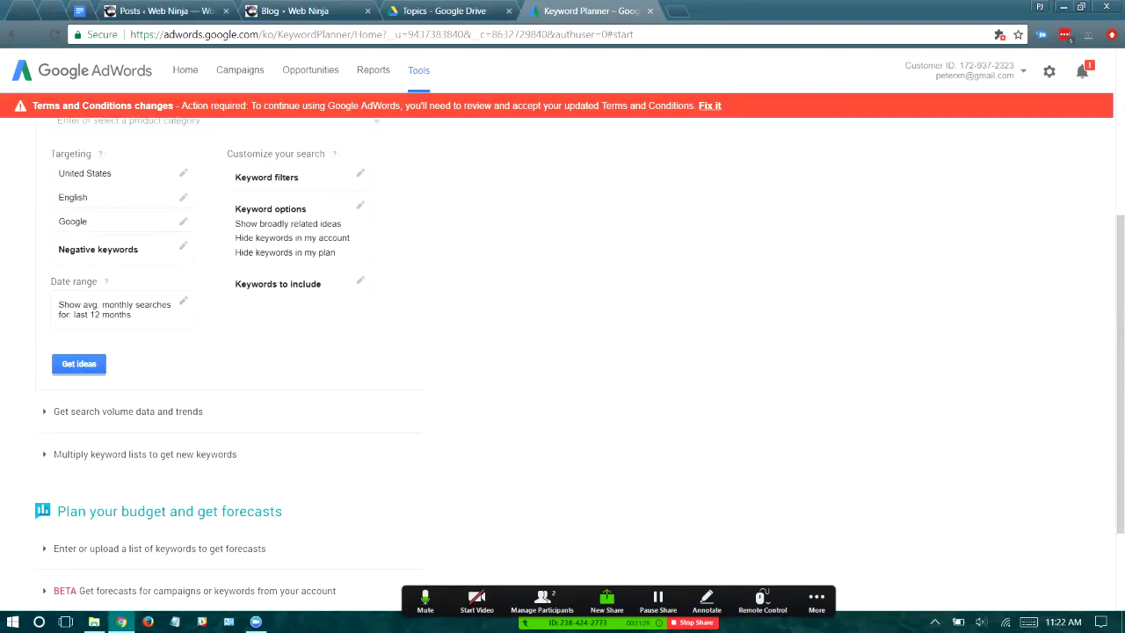
pyautogui.click(79, 363)
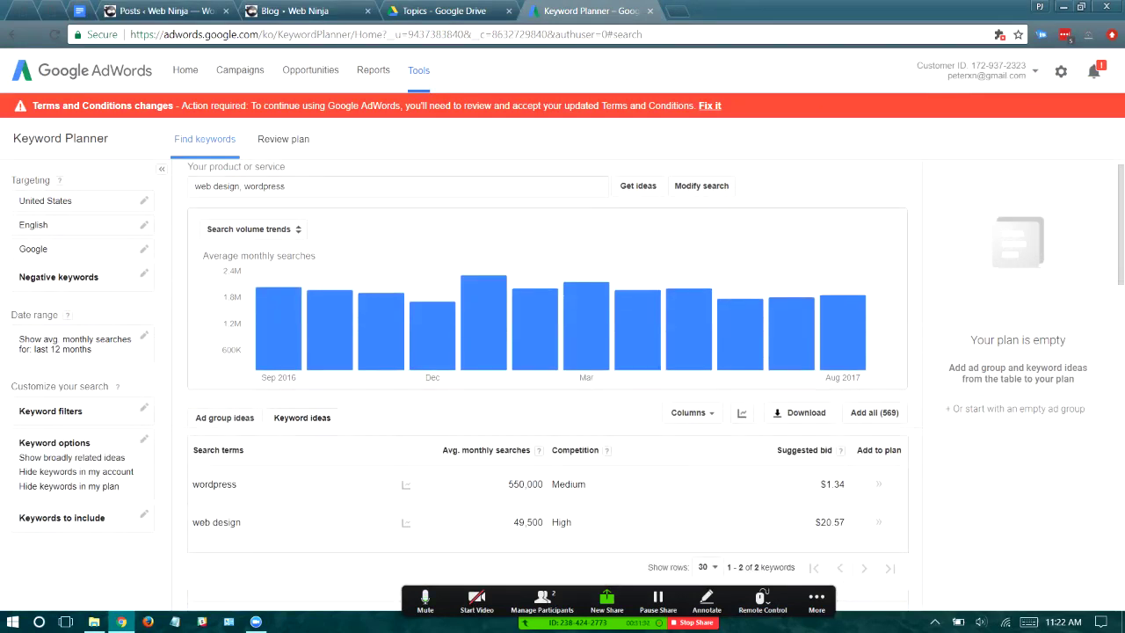
pyautogui.scroll(-2, 230, 351)
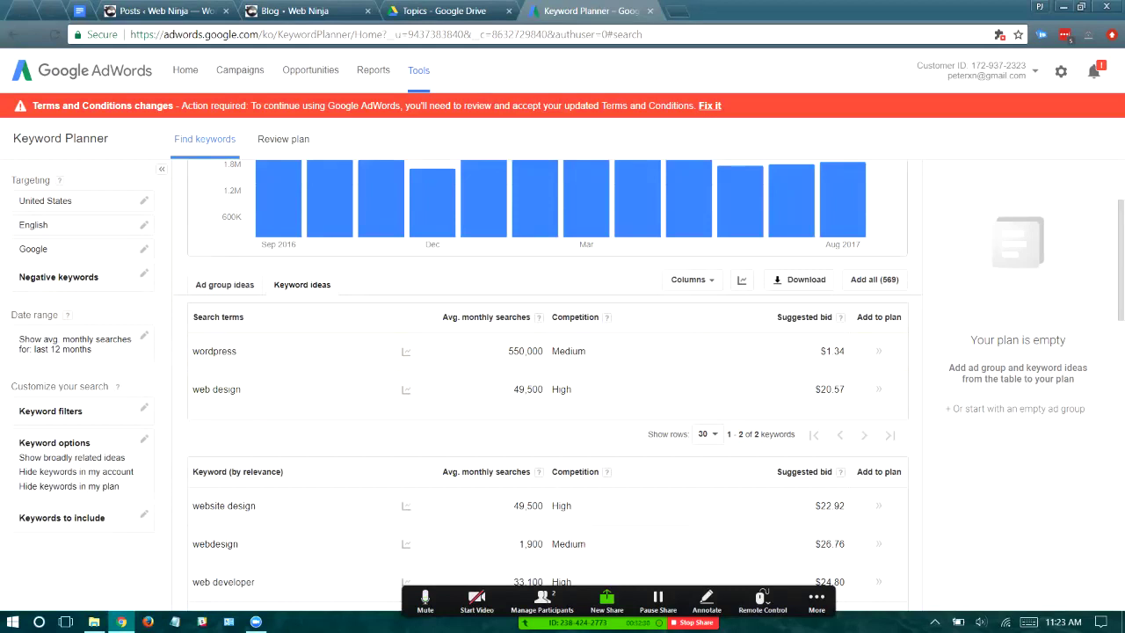
pyautogui.scroll(-2, 546, 395)
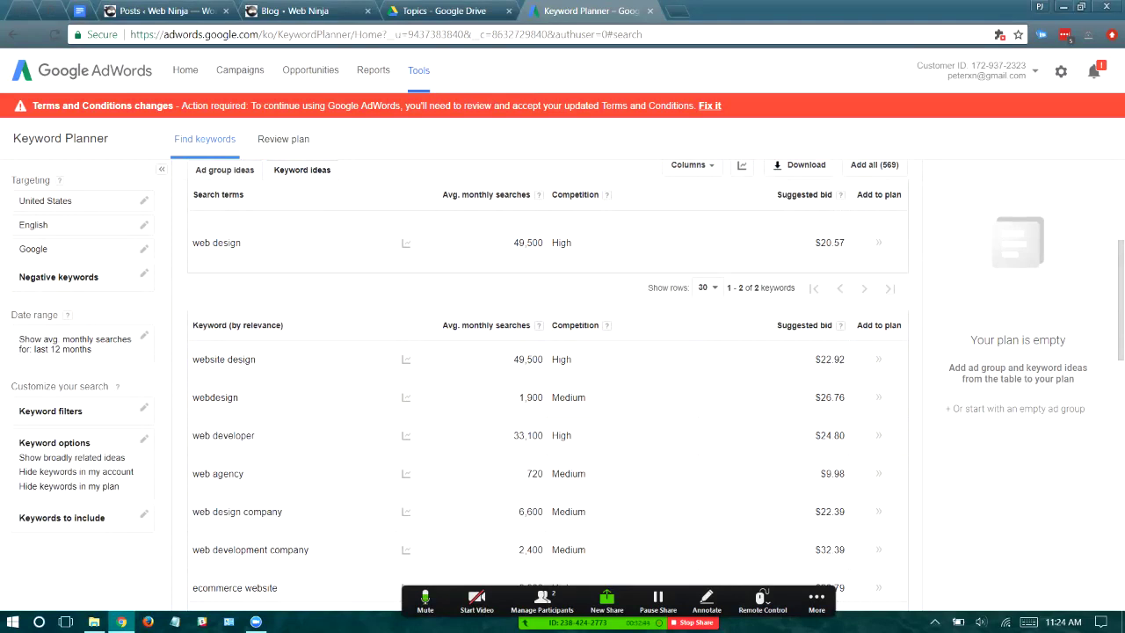
pyautogui.scroll(1, 562, 279)
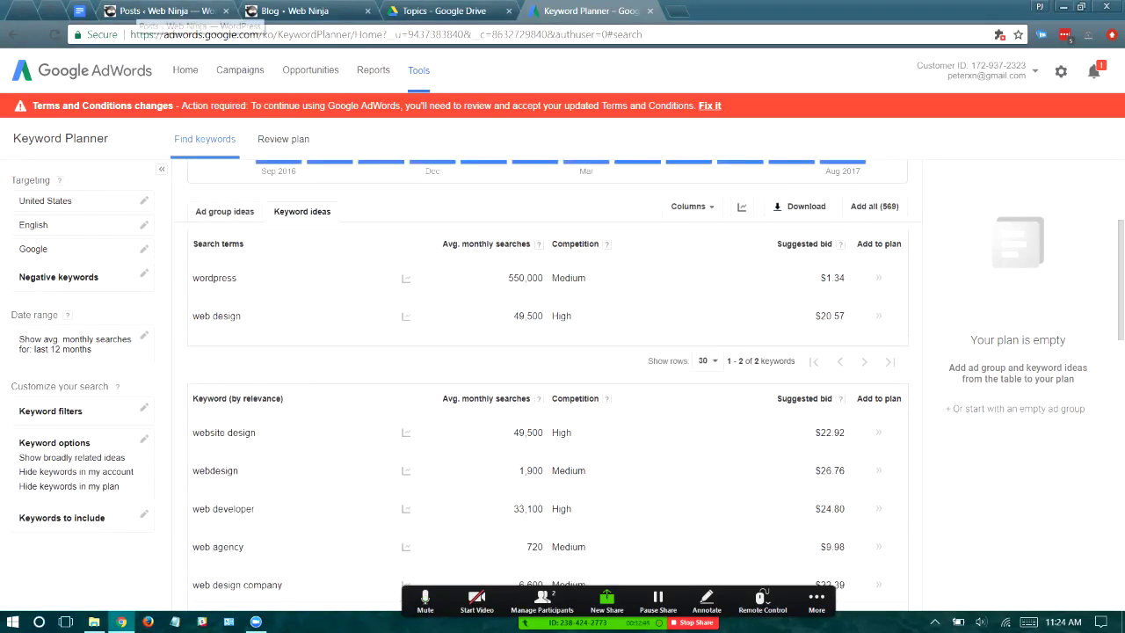
# Return to the WordPress Categories & Tags document, highlight the first words of the last two Categories guidelines, and recheck the Keyword Planner results
pyautogui.click(80, 11)
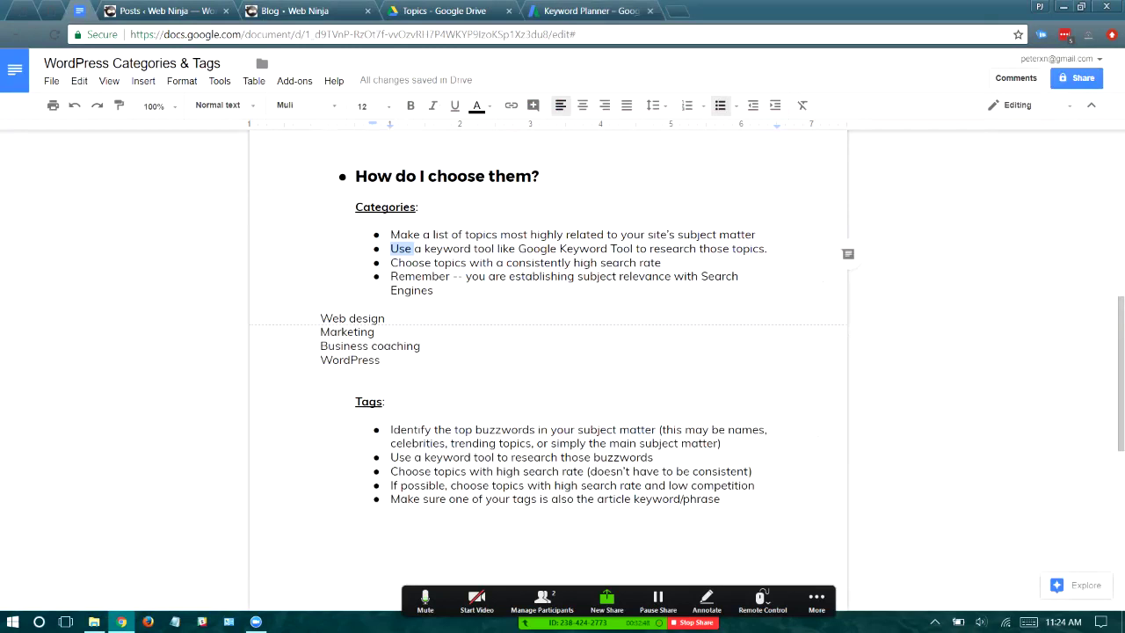
pyautogui.doubleClick(409, 262)
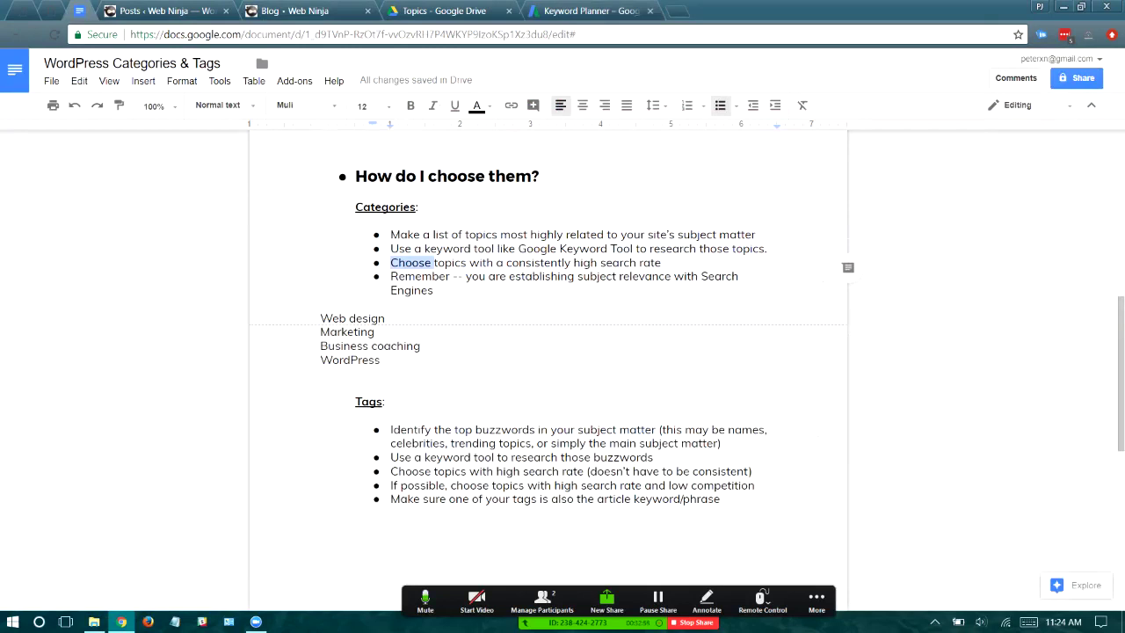
pyautogui.doubleClick(420, 276)
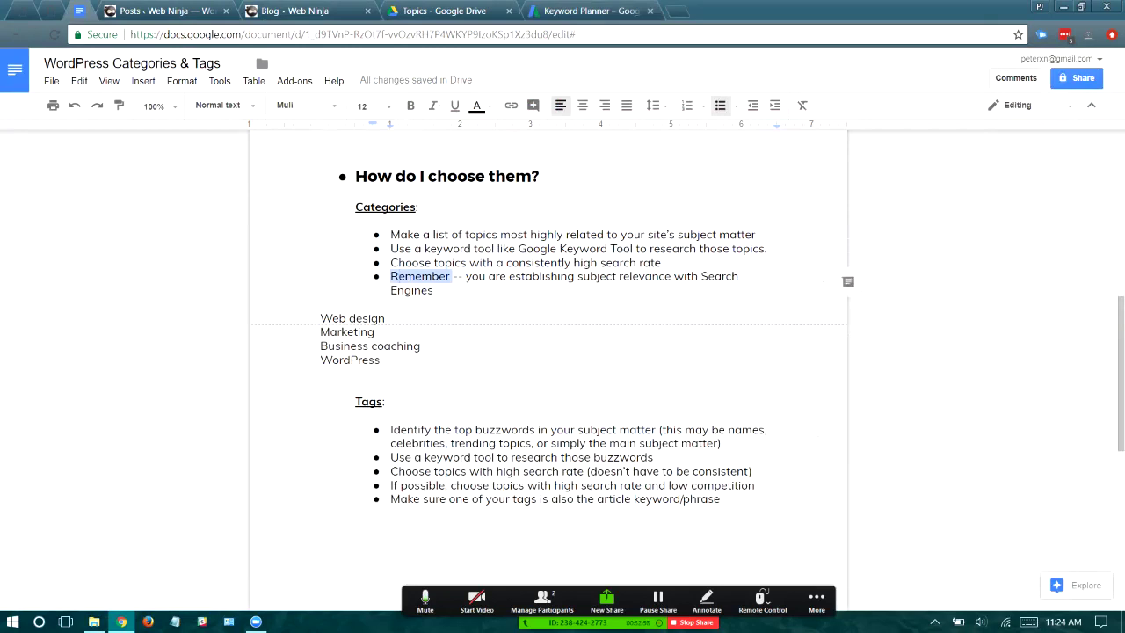
pyautogui.click(589, 12)
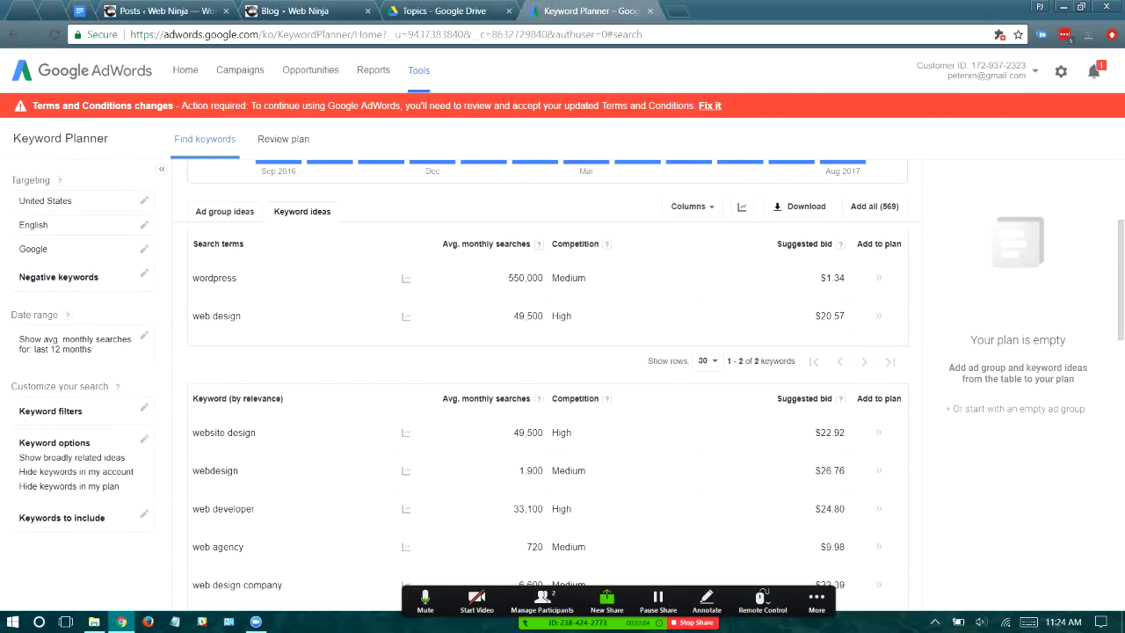
pyautogui.click(81, 11)
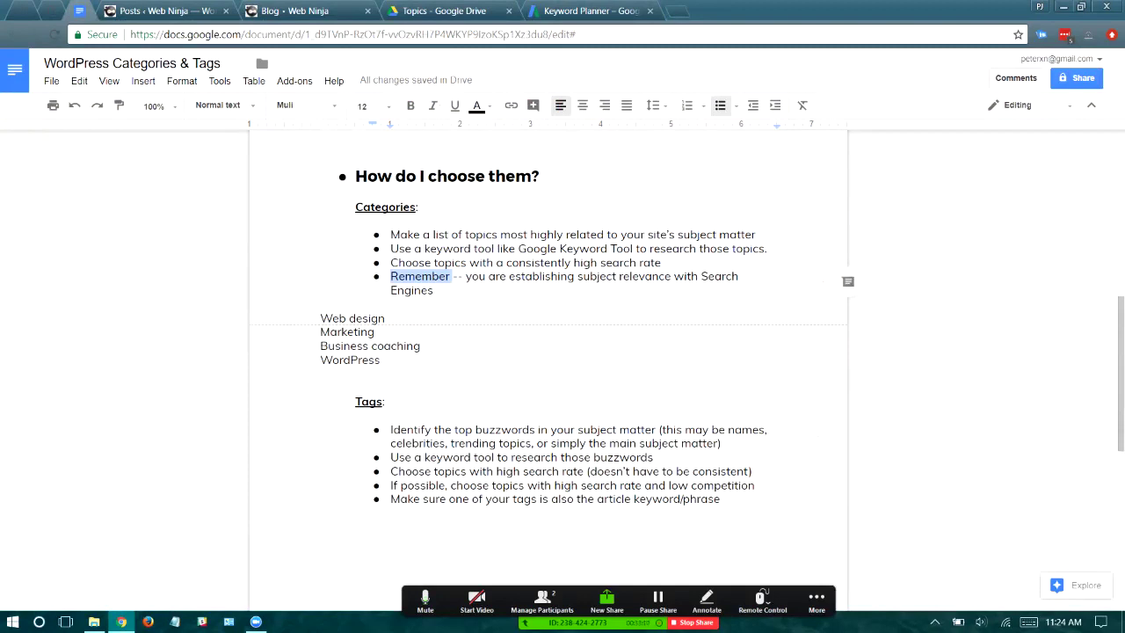
# Highlight the opening words of the Tags guidelines on buzzwords, article keyword, keyword tool and high search rate
pyautogui.scroll(-1, 562, 351)
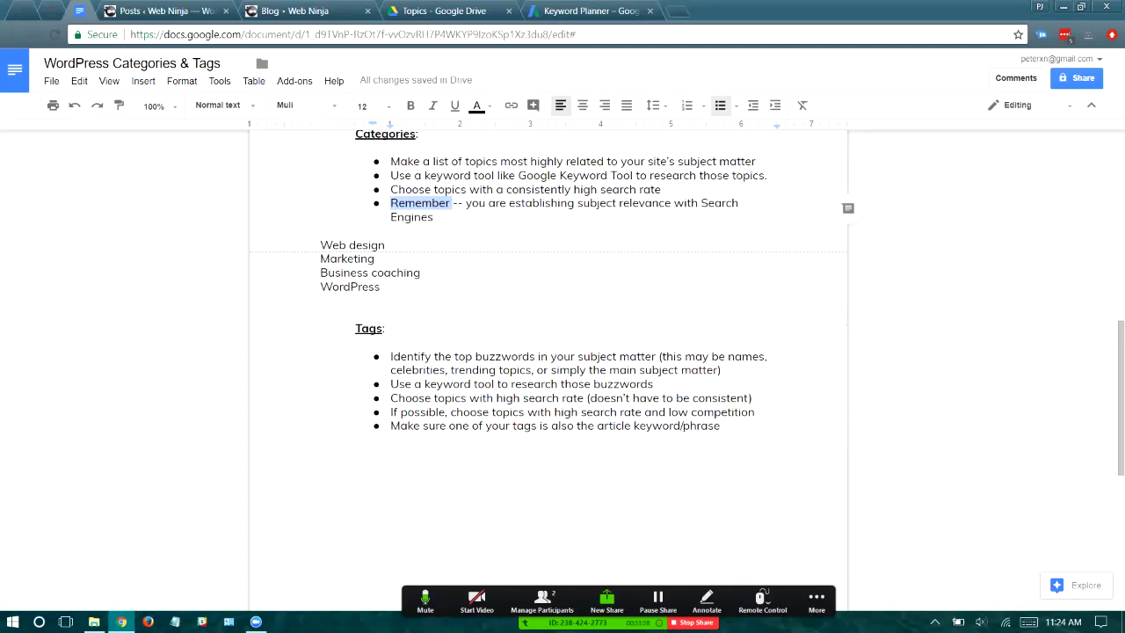
pyautogui.doubleClick(410, 356)
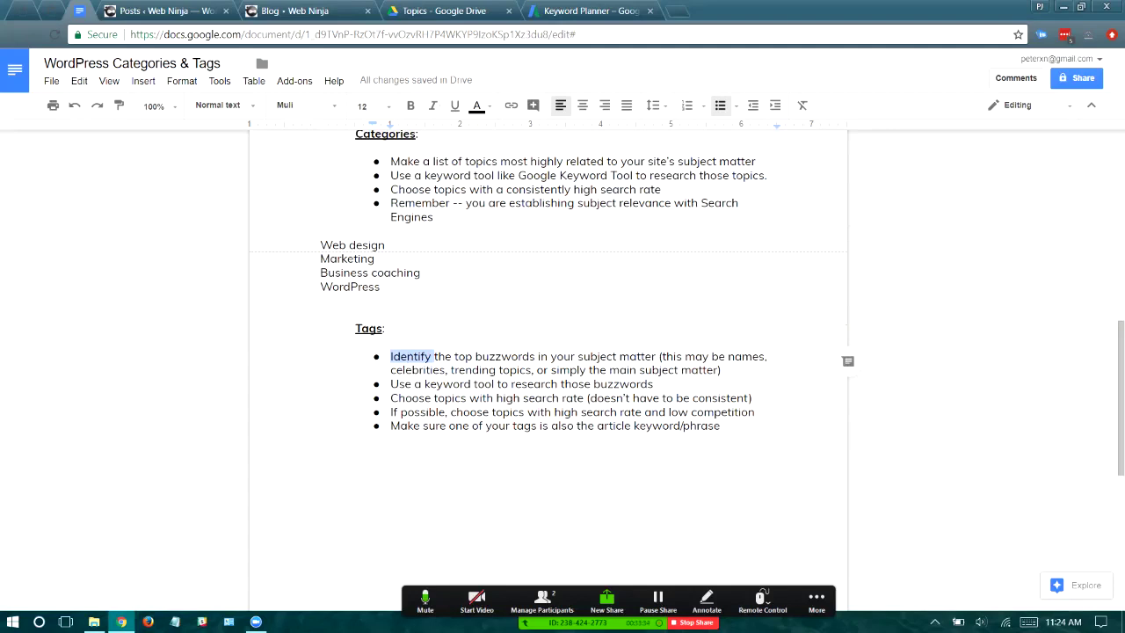
pyautogui.doubleClick(405, 426)
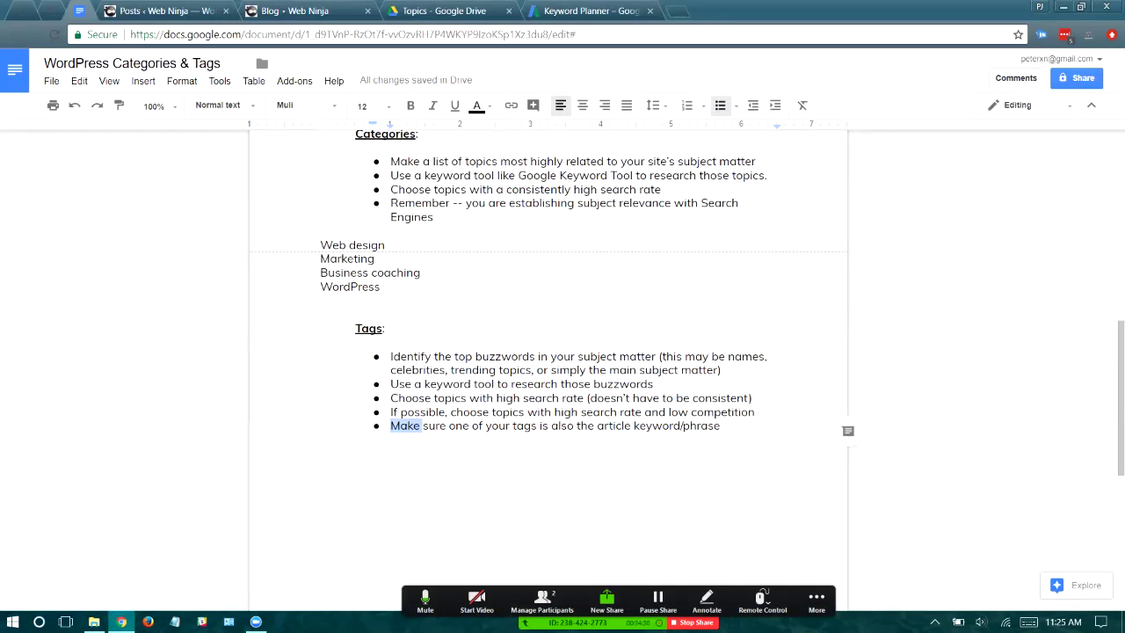
pyautogui.doubleClick(401, 384)
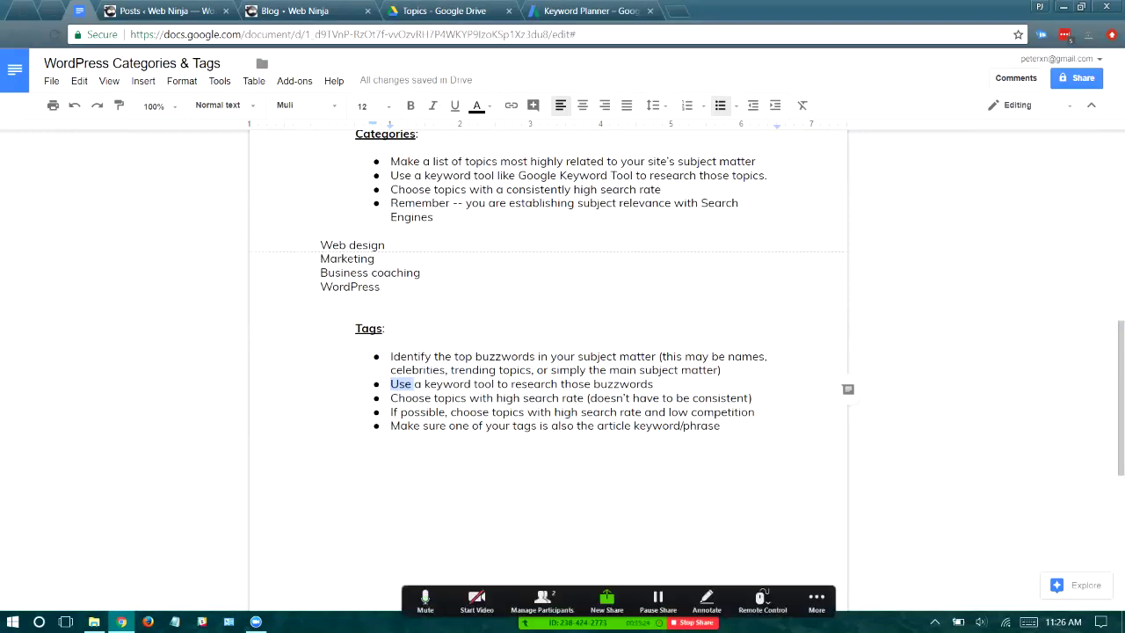
pyautogui.doubleClick(410, 398)
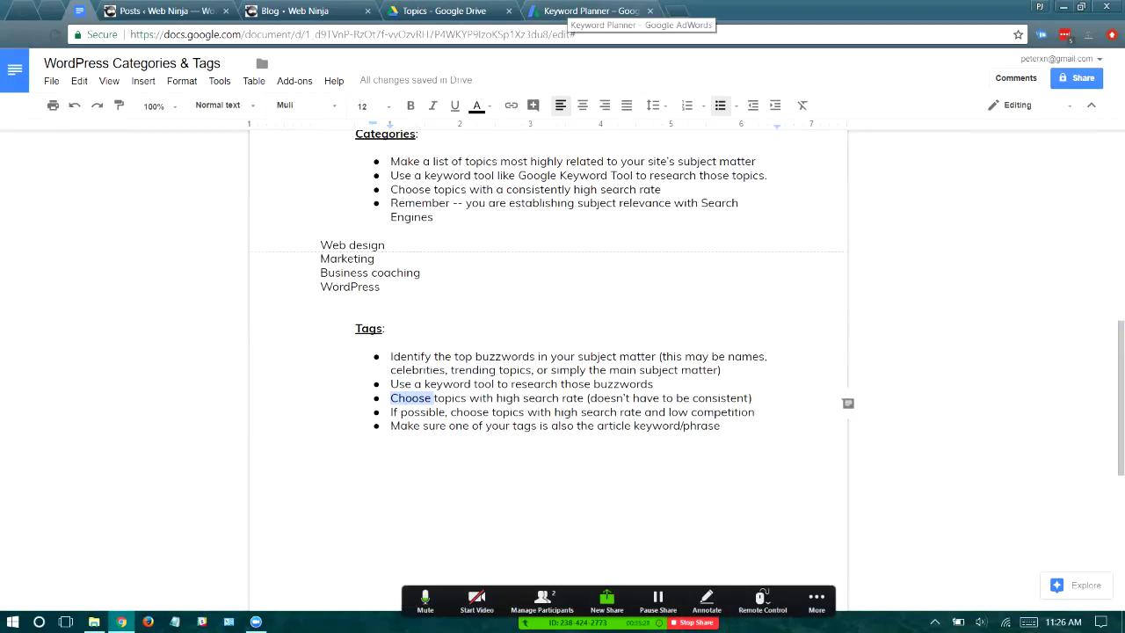
# Switch to Keyword Planner and replace the search terms with "seal divorce" to get new keyword ideas
pyautogui.click(589, 11)
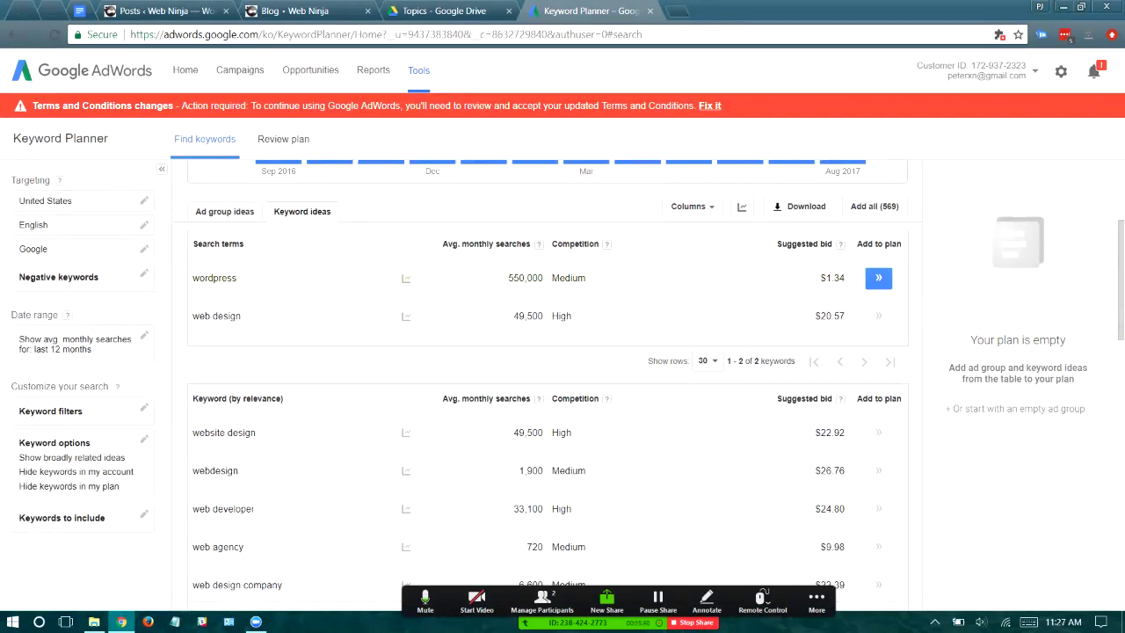
pyautogui.scroll(4, 580, 277)
pyautogui.click(440, 201)
pyautogui.hotkey('ctrl', 'a')
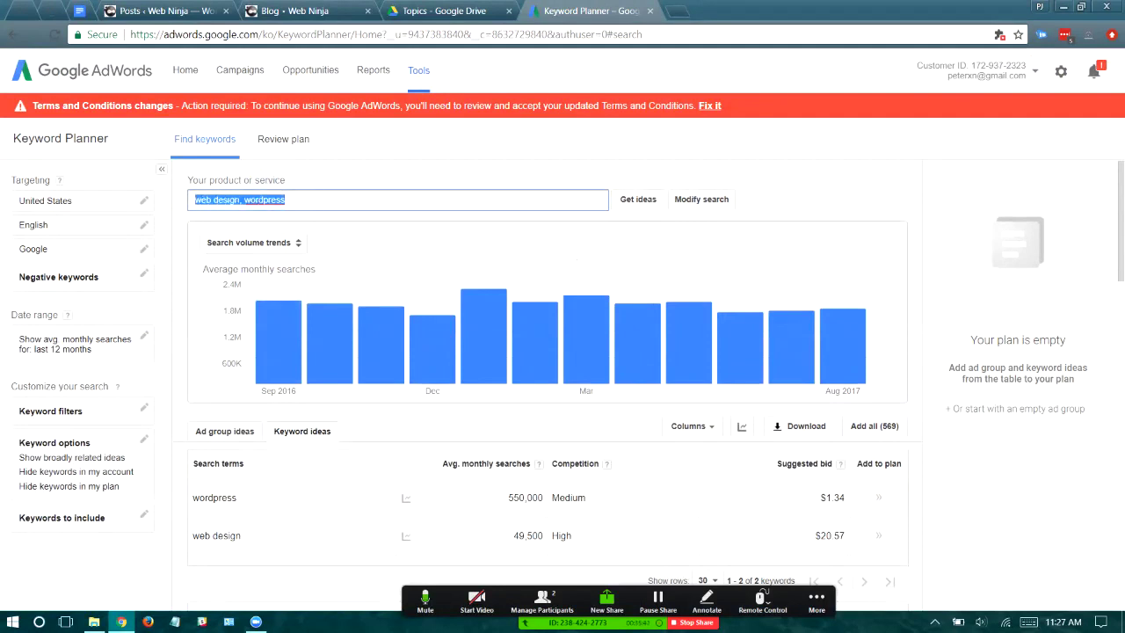
pyautogui.write('seal')
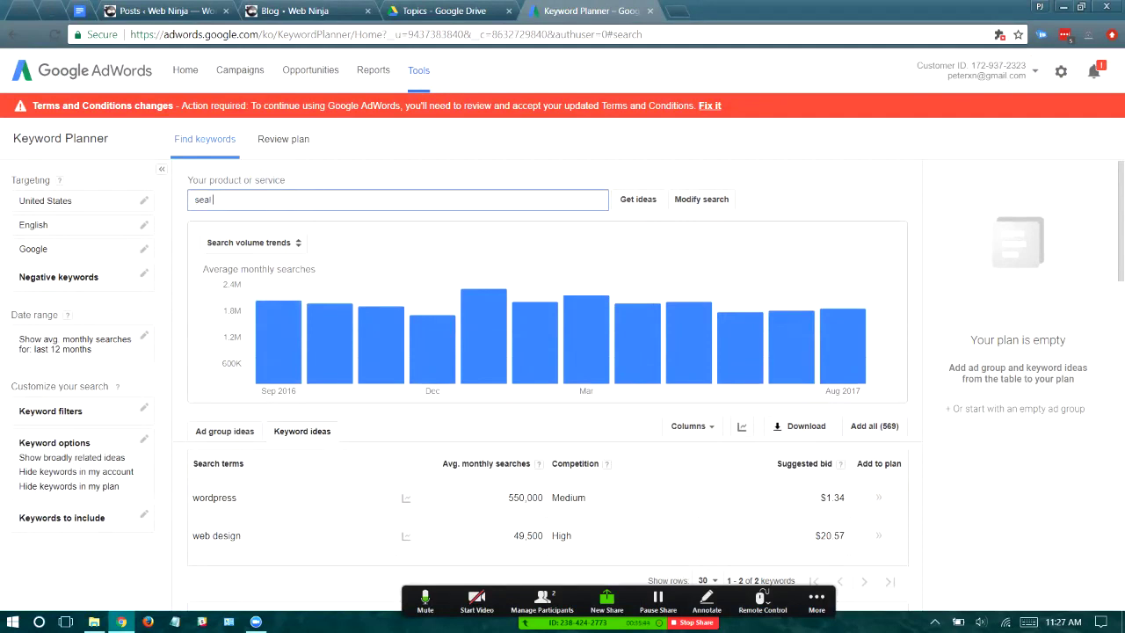
pyautogui.write(' divorce')
pyautogui.press('Return')
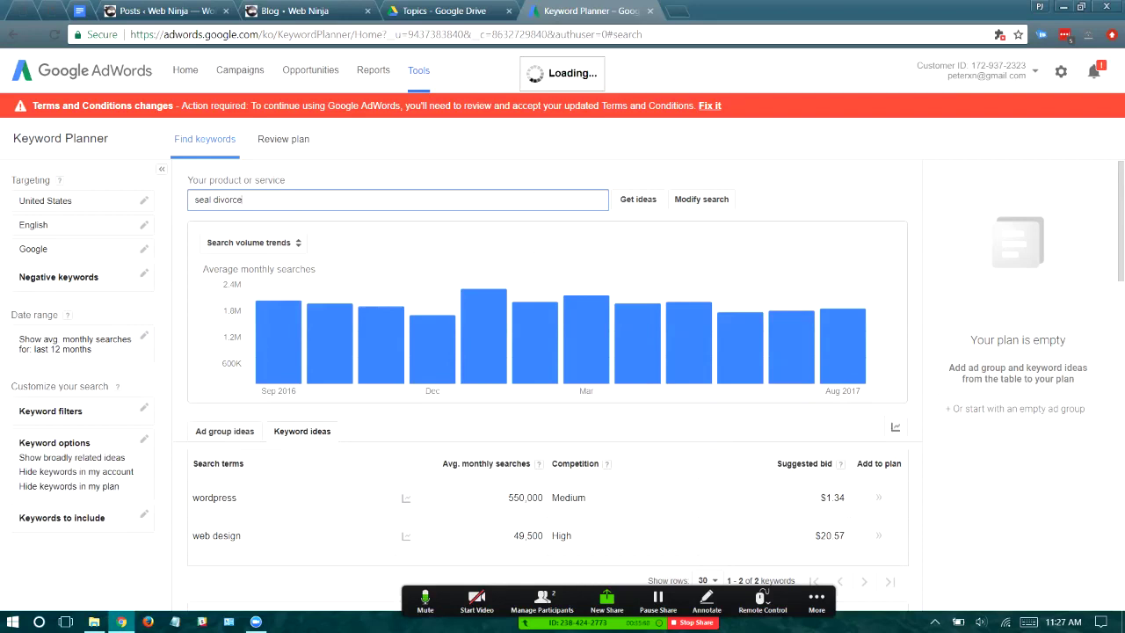
# Highlight the related keyword "heidi klum and seal" in the keyword ideas list
pyautogui.scroll(-1, 547, 374)
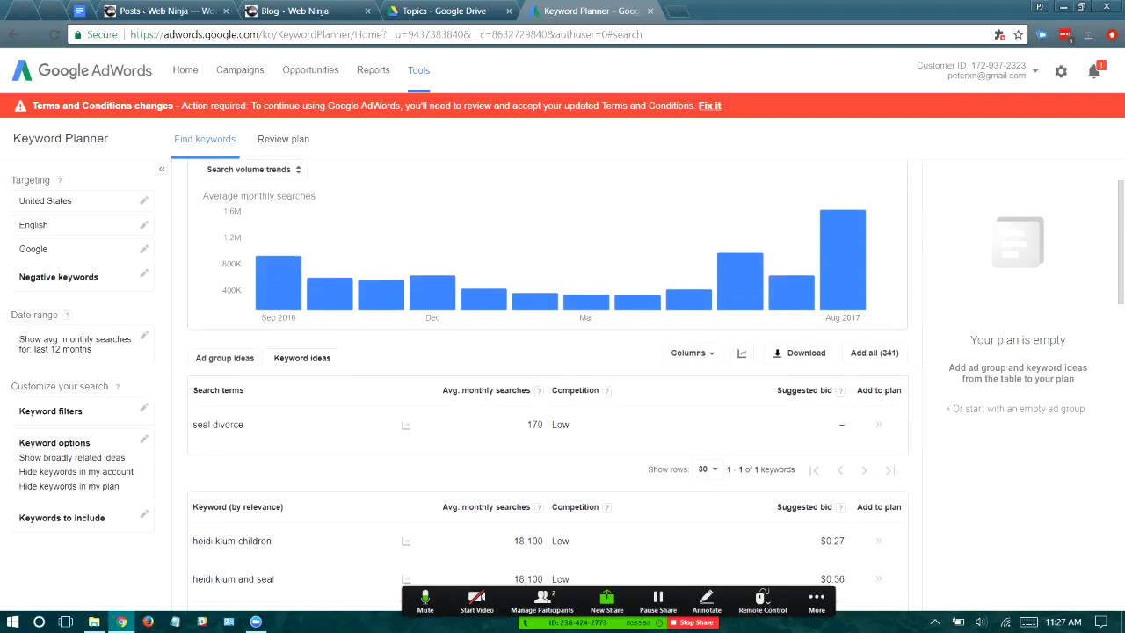
pyautogui.scroll(-3, 877, 359)
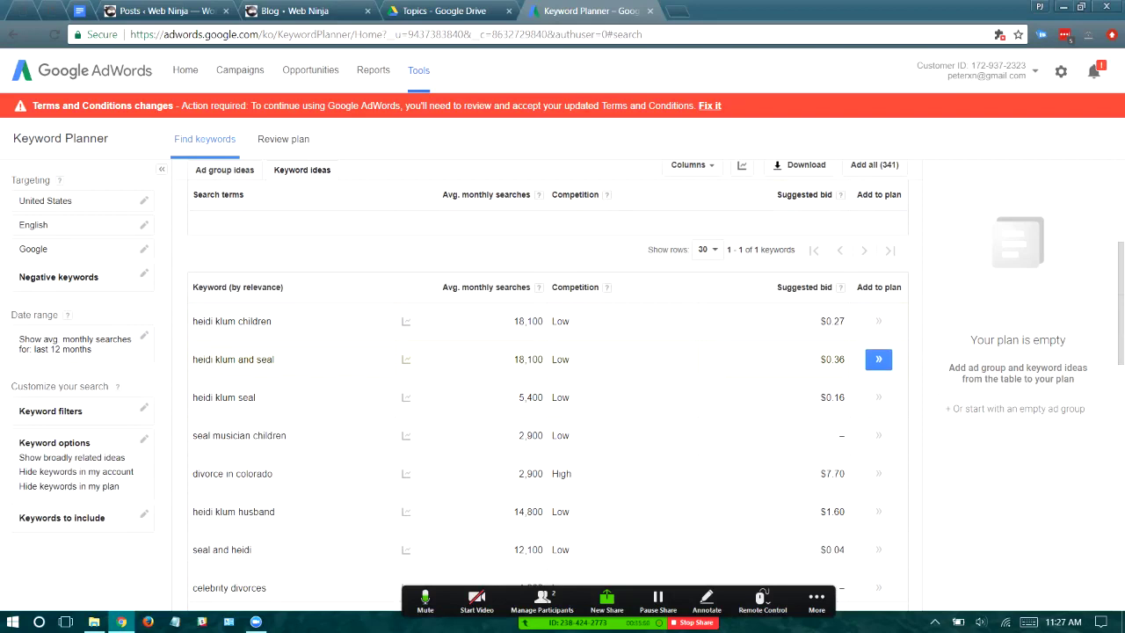
pyautogui.tripleClick(205, 359)
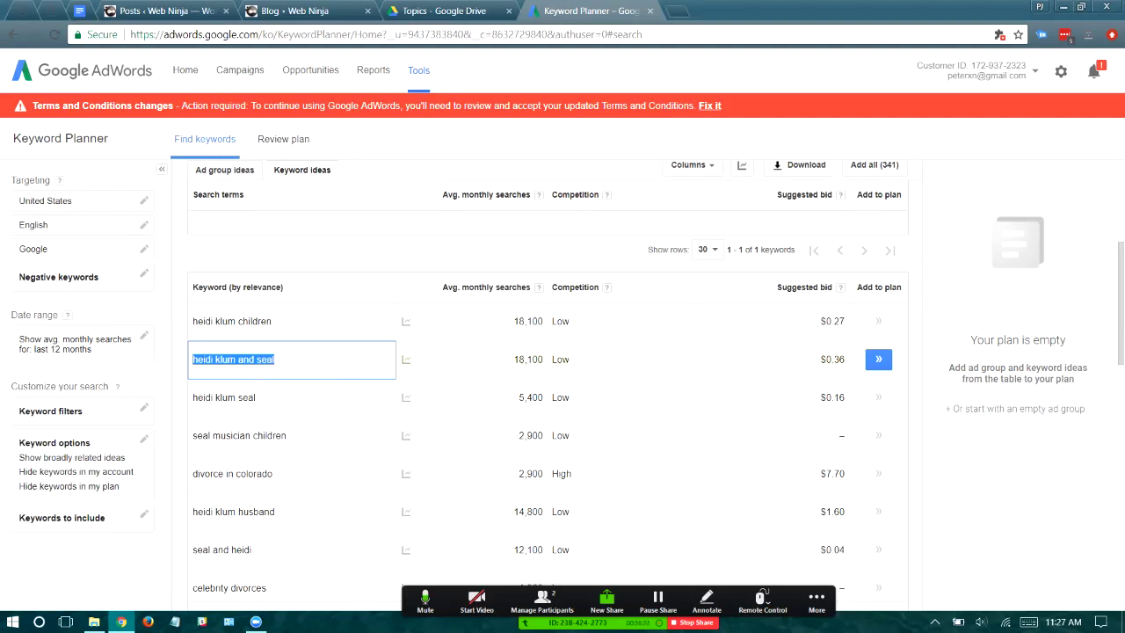
# Clear the highlight on "heidi klum and seal" and close the Keyword Planner and Google Drive Topics pages
pyautogui.moveTo(615, 359); pyautogui.dragTo(237, 359)
pyautogui.click(180, 362)
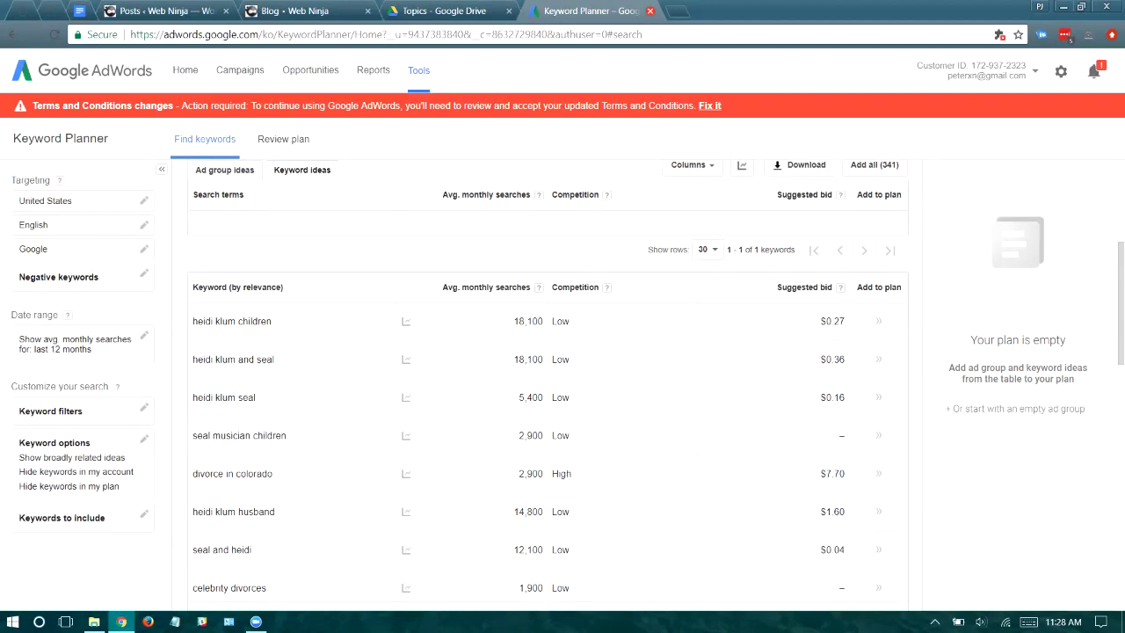
pyautogui.click(650, 10)
pyautogui.click(295, 11)
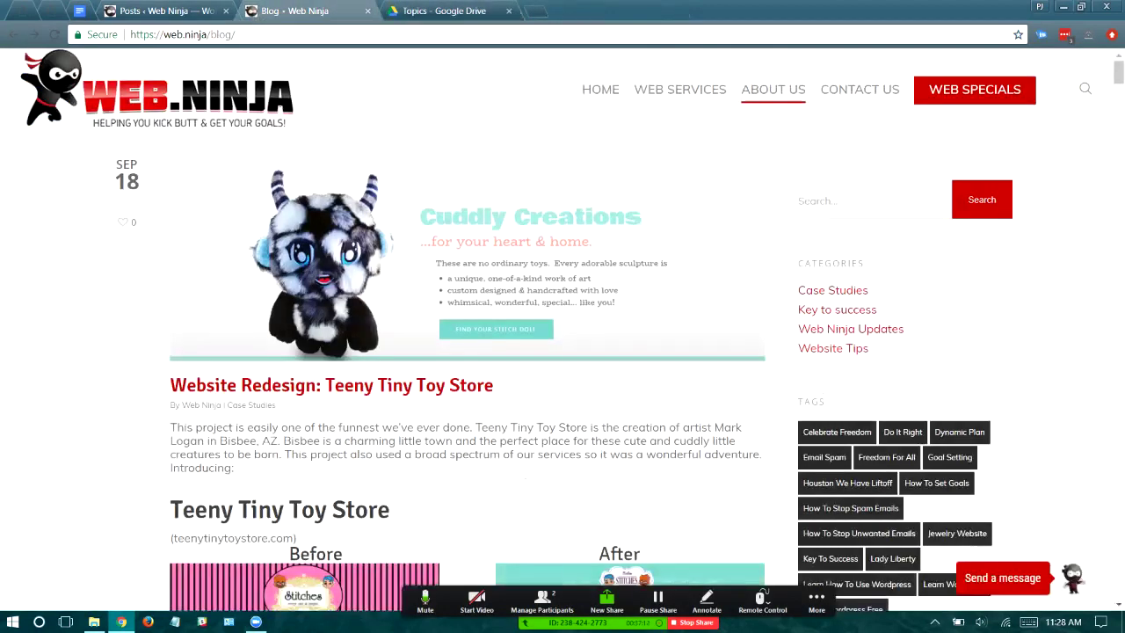
pyautogui.click(508, 11)
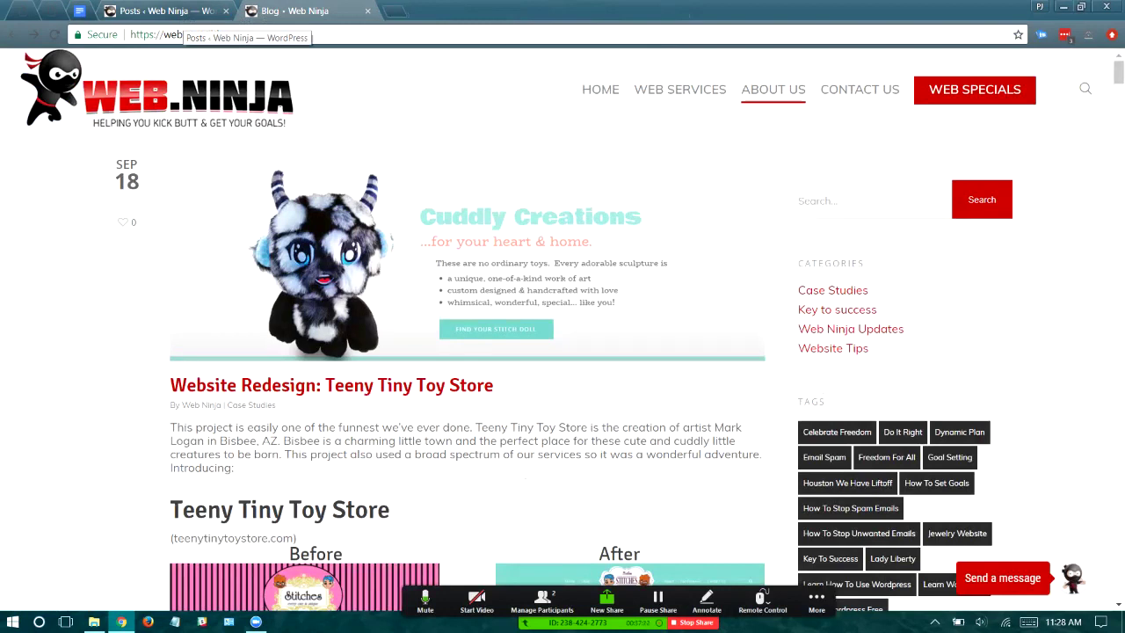
# Check the WordPress posts list, return to the Categories & Tags document, and highlight the first word of the "How many should I have?" heading
pyautogui.click(163, 11)
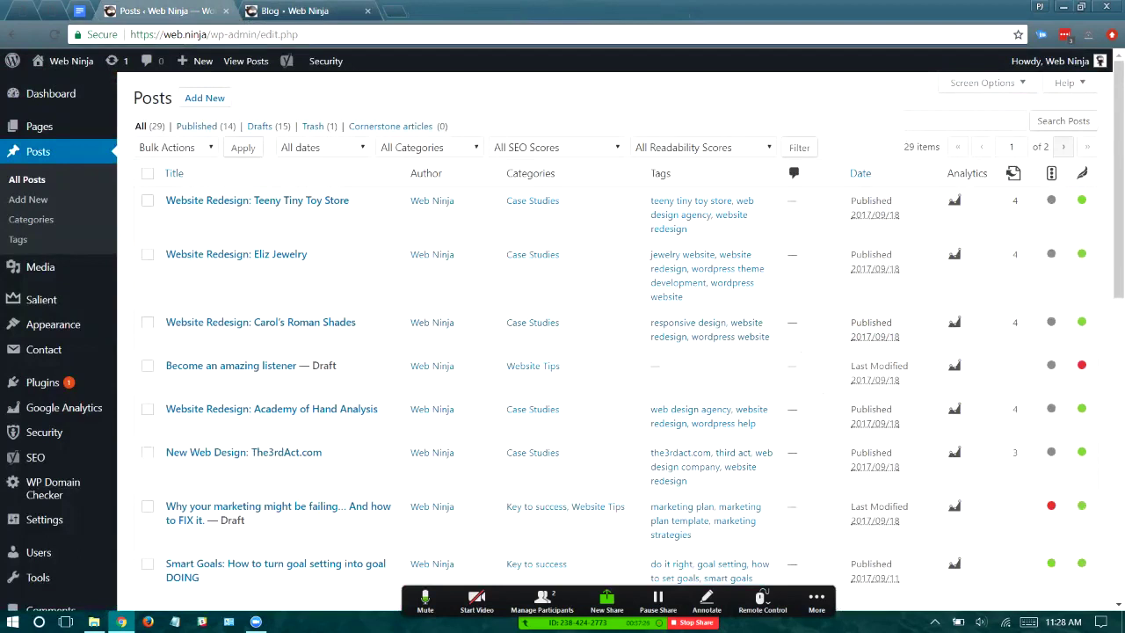
pyautogui.click(80, 11)
pyautogui.scroll(-3, 548, 352)
pyautogui.scroll(4, 548, 351)
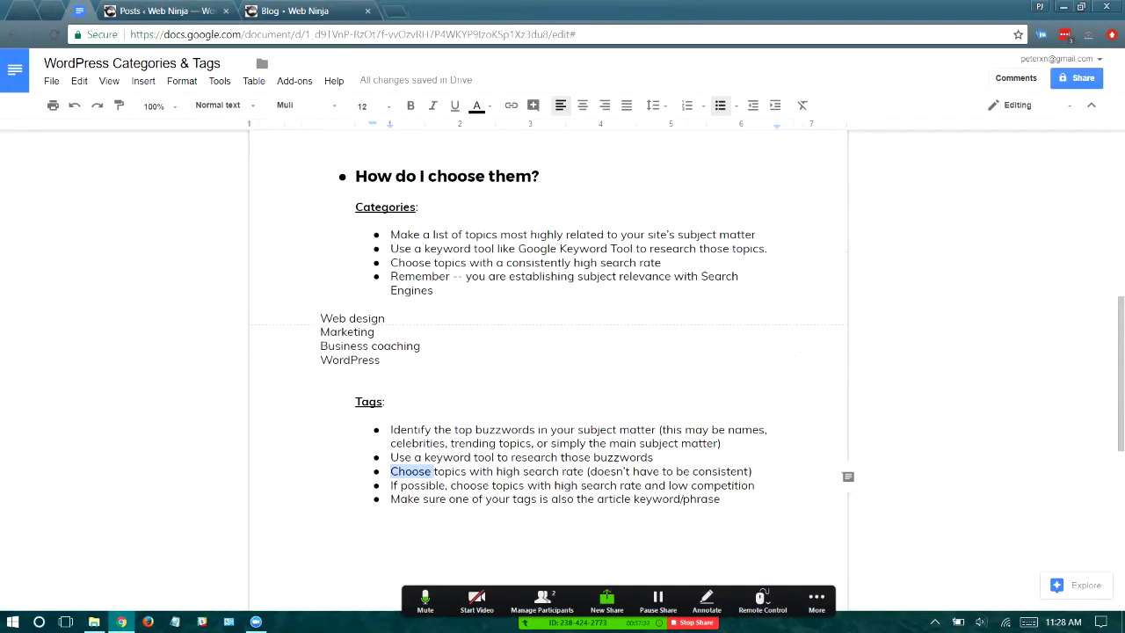
pyautogui.scroll(4, 549, 352)
pyautogui.doubleClick(374, 370)
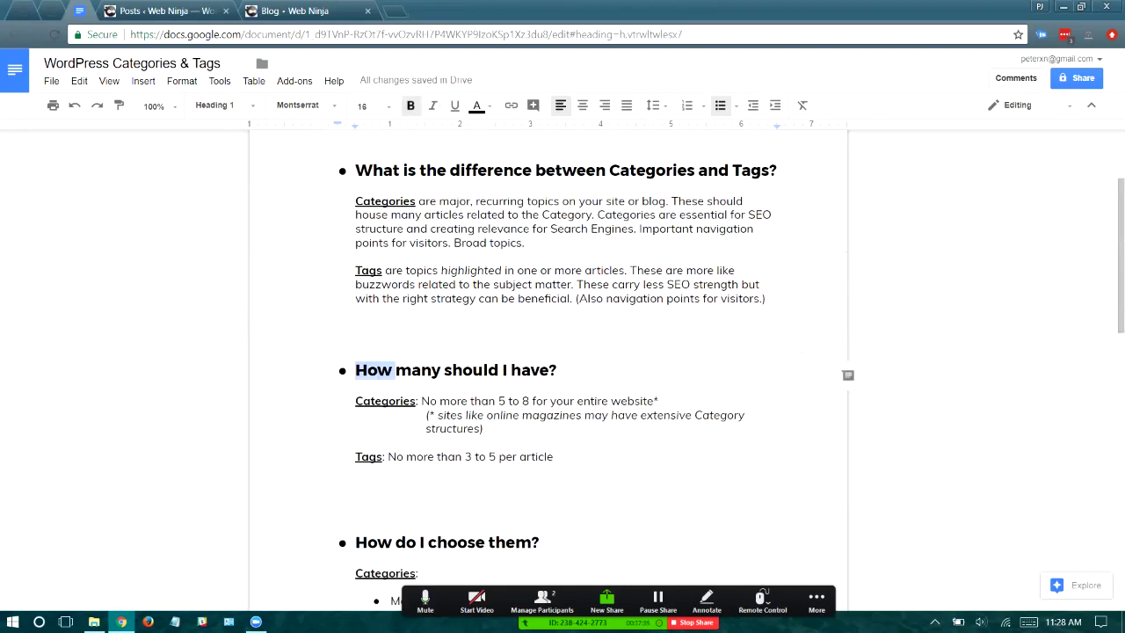
pyautogui.scroll(2, 548, 352)
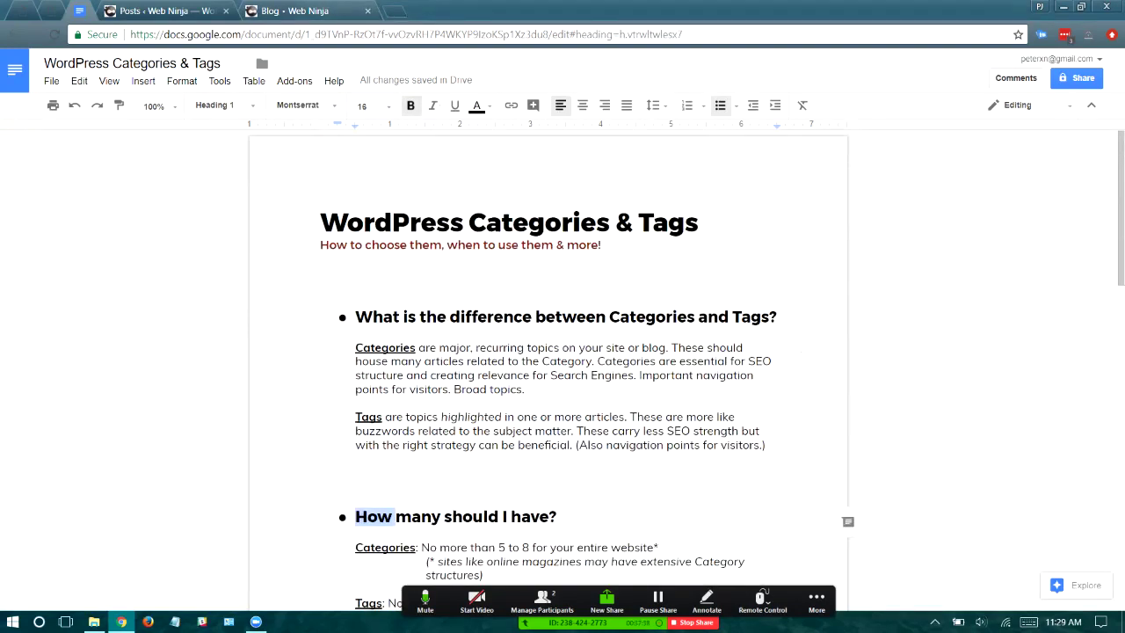
# Open the blog's Case Studies category archive in a new tab and highlight "case-studies/" in its web address
pyautogui.click(292, 11)
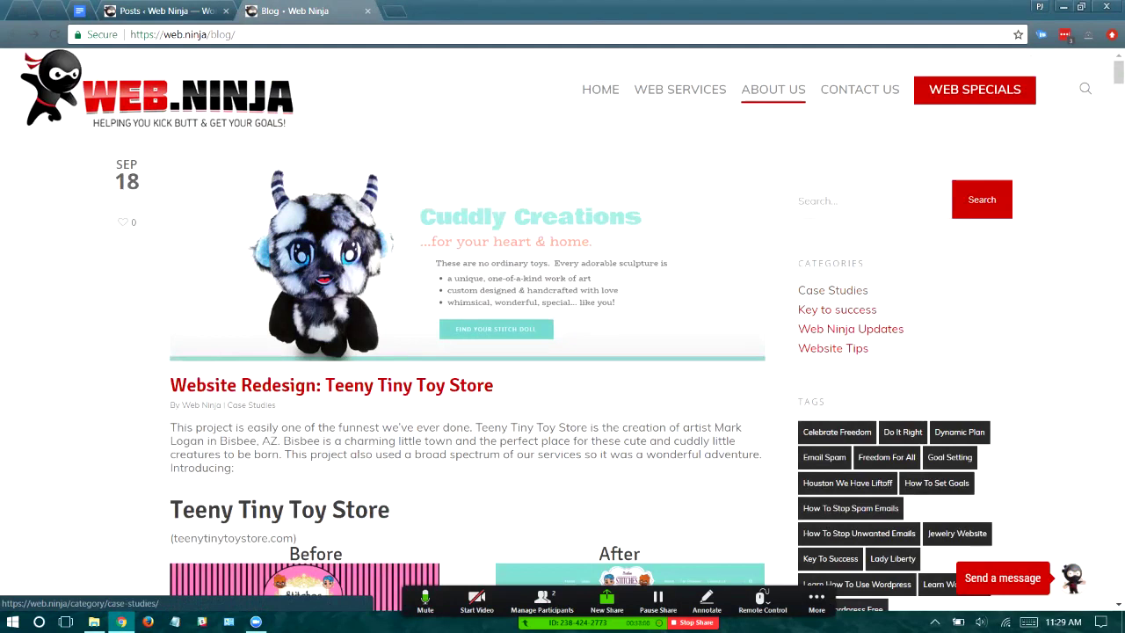
pyautogui.middleClick(833, 291)
pyautogui.click(448, 11)
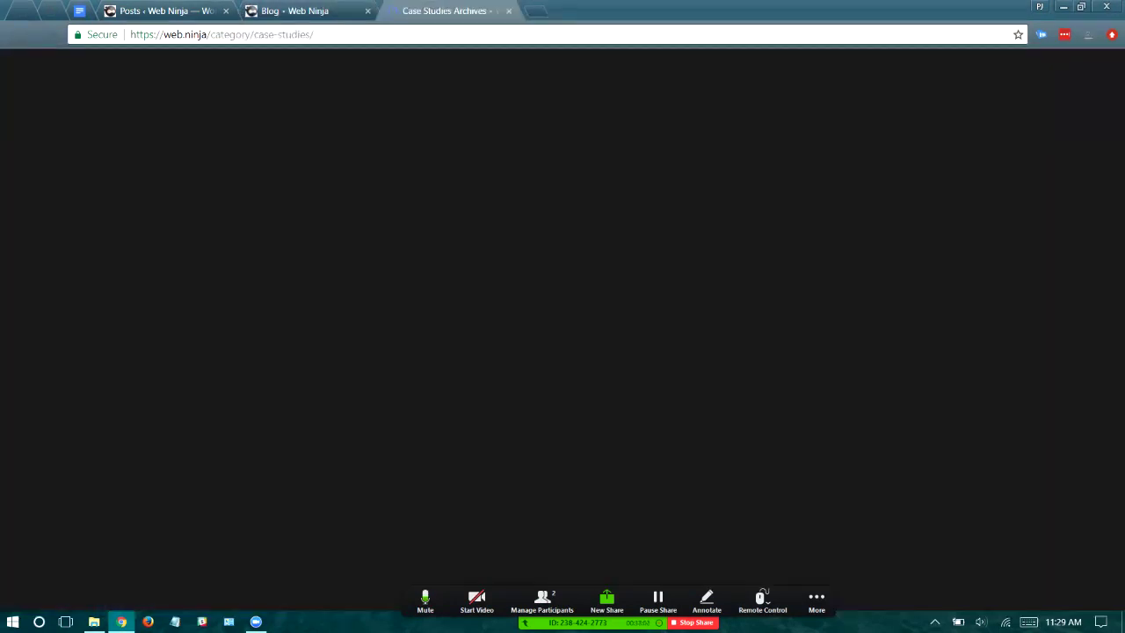
pyautogui.moveTo(254, 34); pyautogui.dragTo(313, 34)
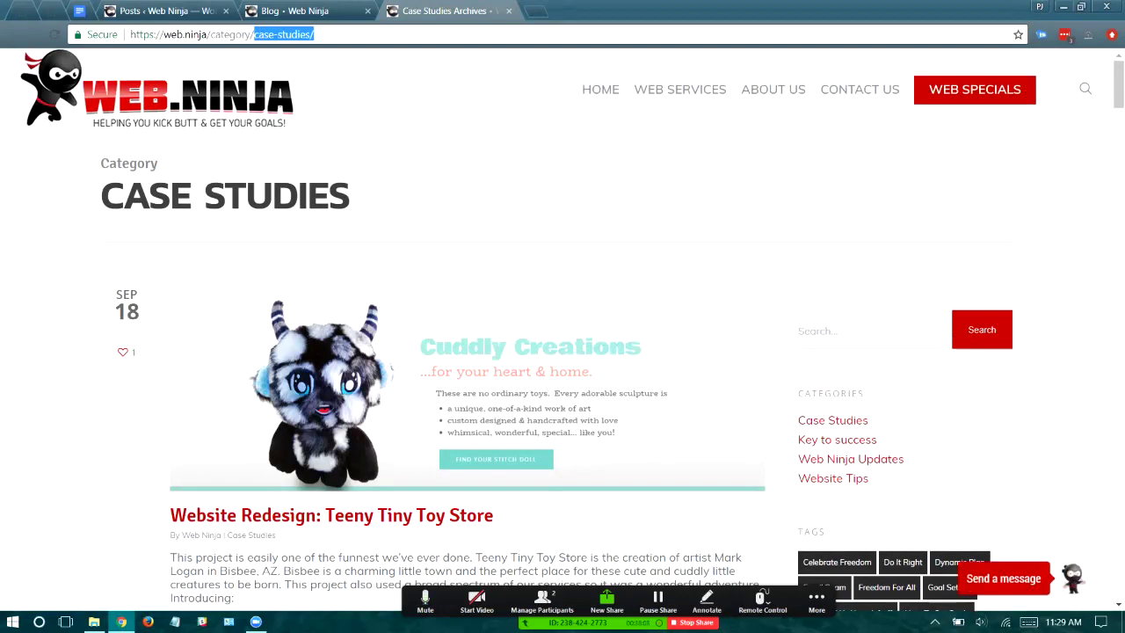
# Open Keyword Planner in a new tab from the saved bookmarks, hide the bookmarks again, and switch to Keyword Planner
pyautogui.hotkey('ctrl', 'shift', 'b')
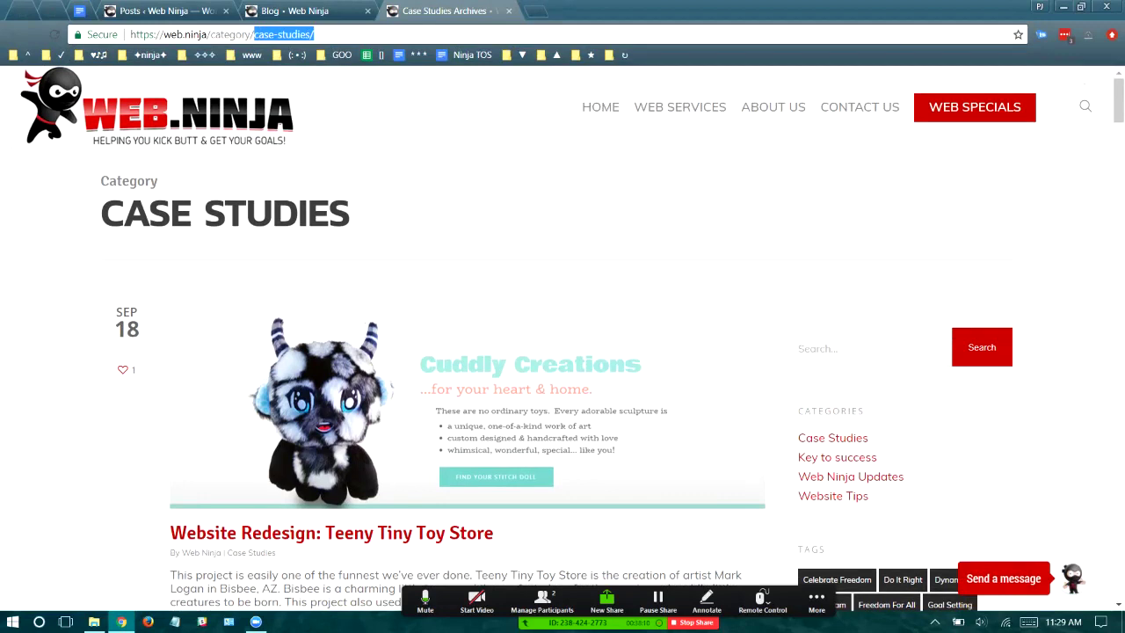
pyautogui.click(338, 54)
pyautogui.middleClick(325, 75)
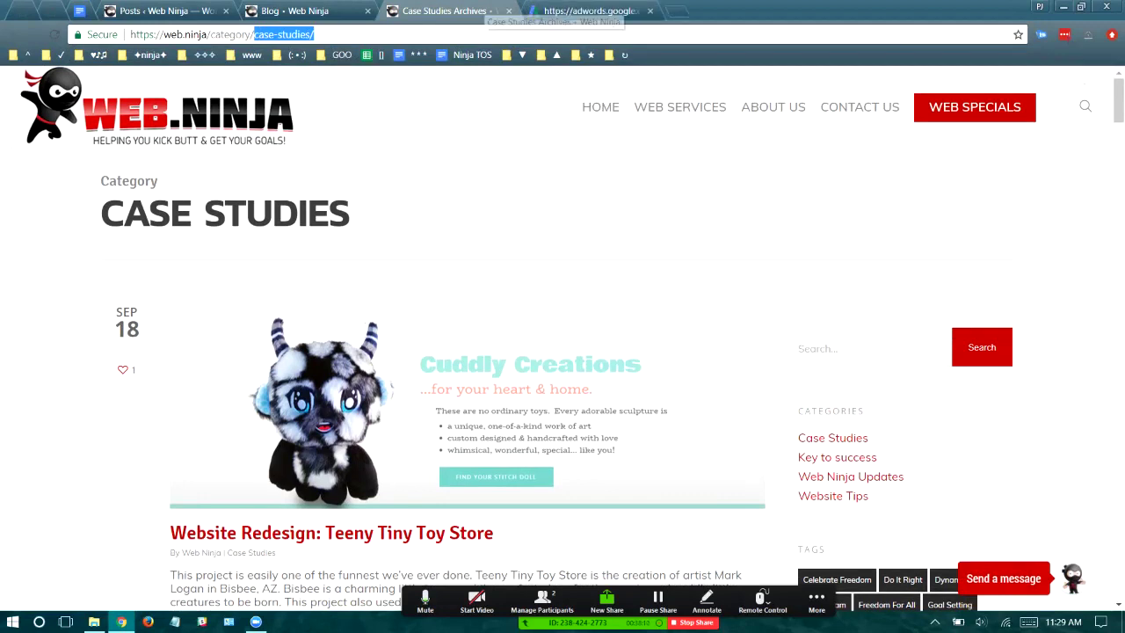
pyautogui.hotkey('ctrl', 'shift', 'b')
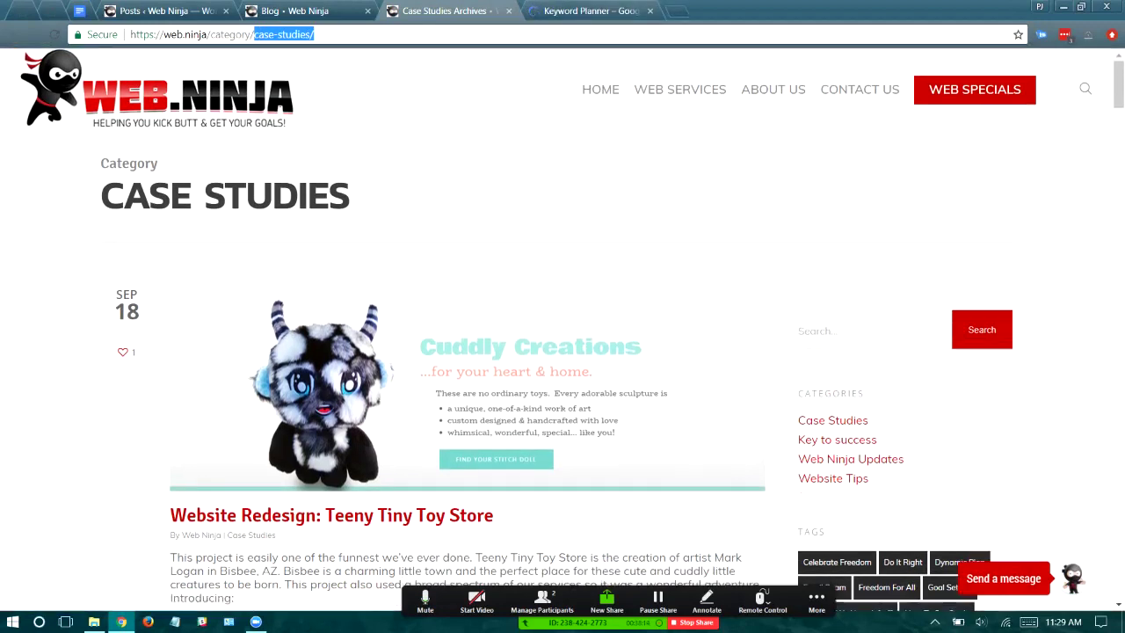
pyautogui.hotkey('ctrl', 'Tab')
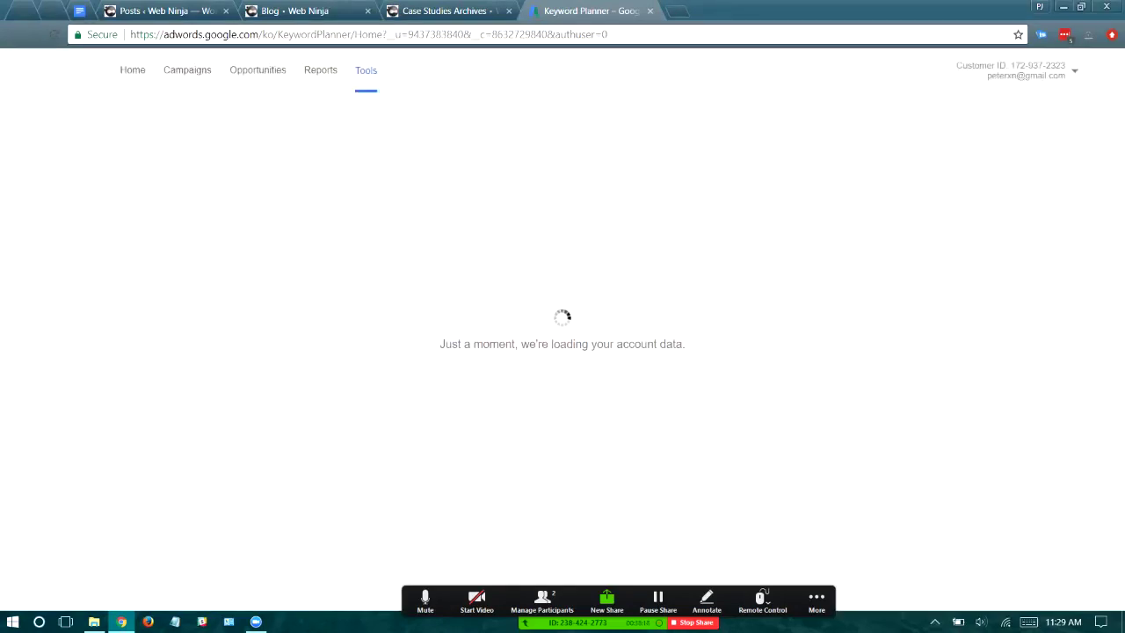
pyautogui.hotkey('ctrl', 'shift', 'Tab')
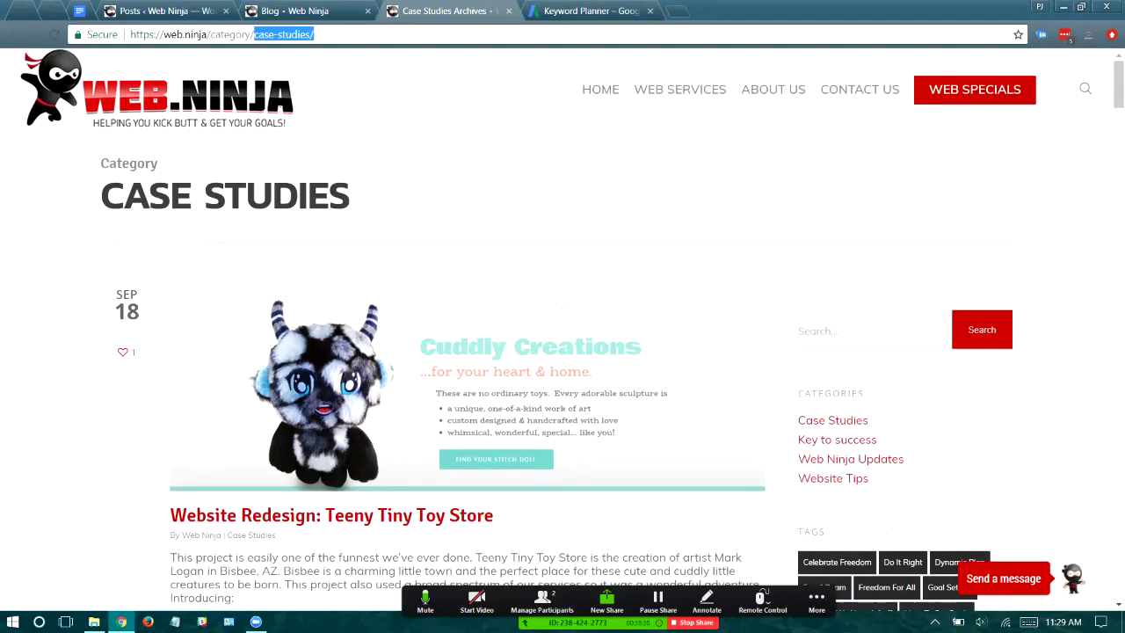
pyautogui.hotkey('ctrl', 'Tab')
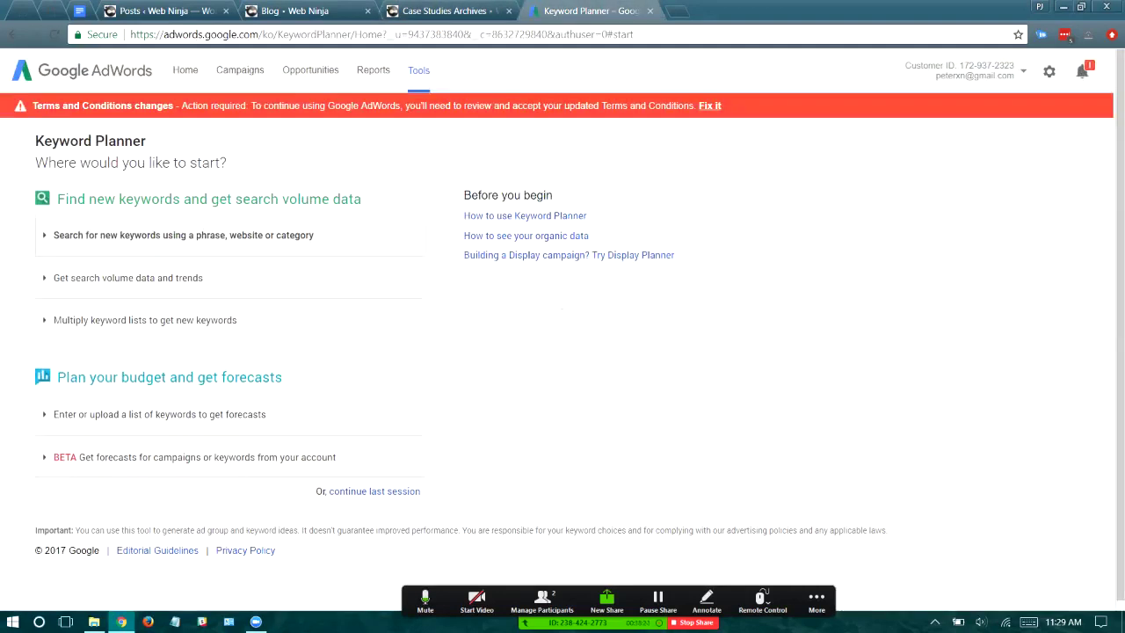
# Search for new keywords using the phrases "case studies, website portfolio" and get ideas
pyautogui.click(182, 236)
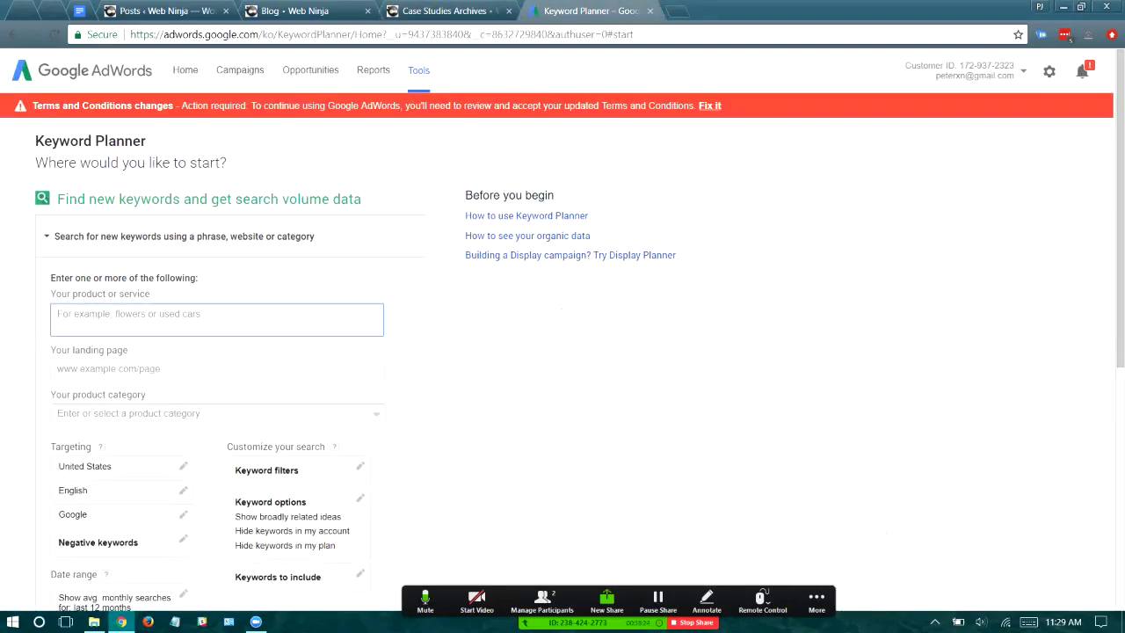
pyautogui.write('case studies, website')
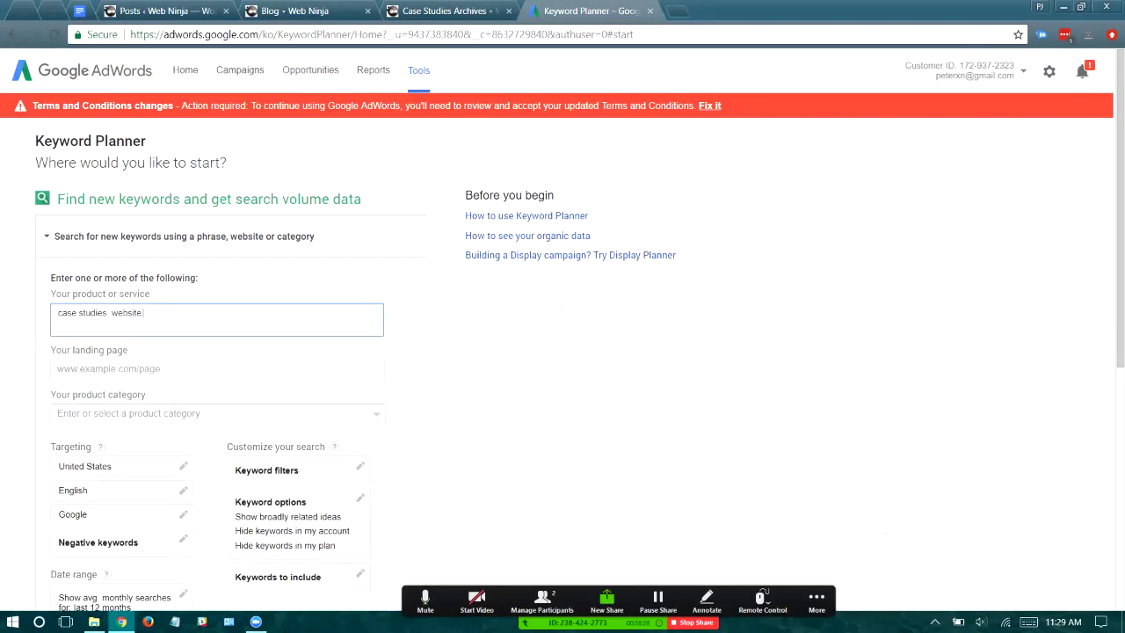
pyautogui.write(' portfolio')
pyautogui.scroll(-1, 562, 352)
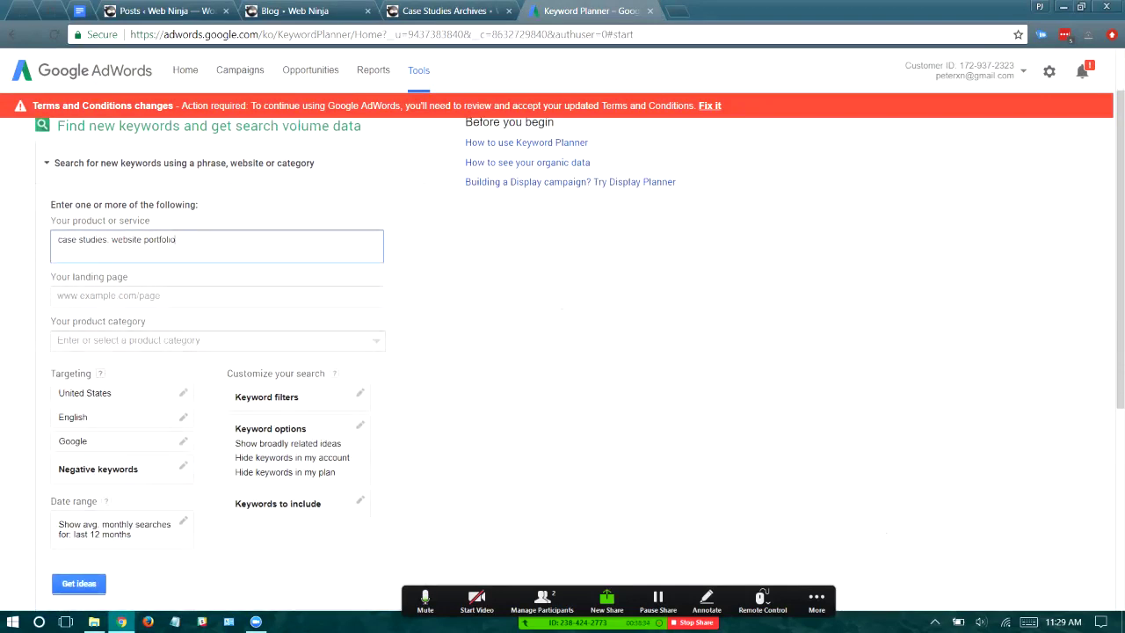
pyautogui.click(78, 582)
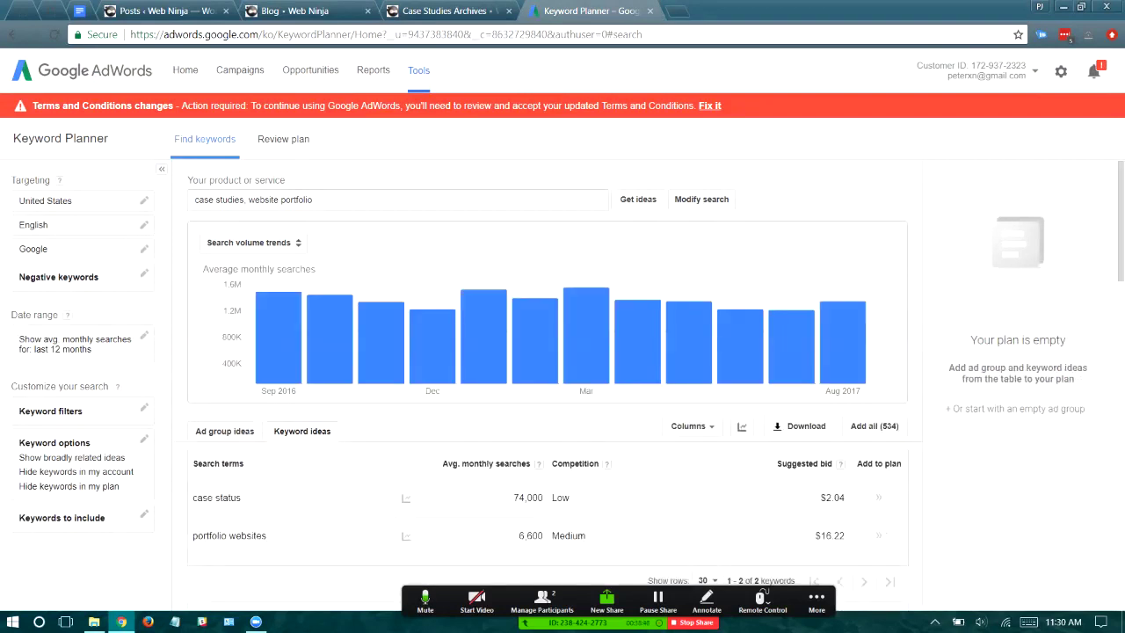
# Compare the search volumes for the case study and portfolio terms with the Case Studies archive page, returning to Keyword Planner
pyautogui.scroll(-2, 563, 377)
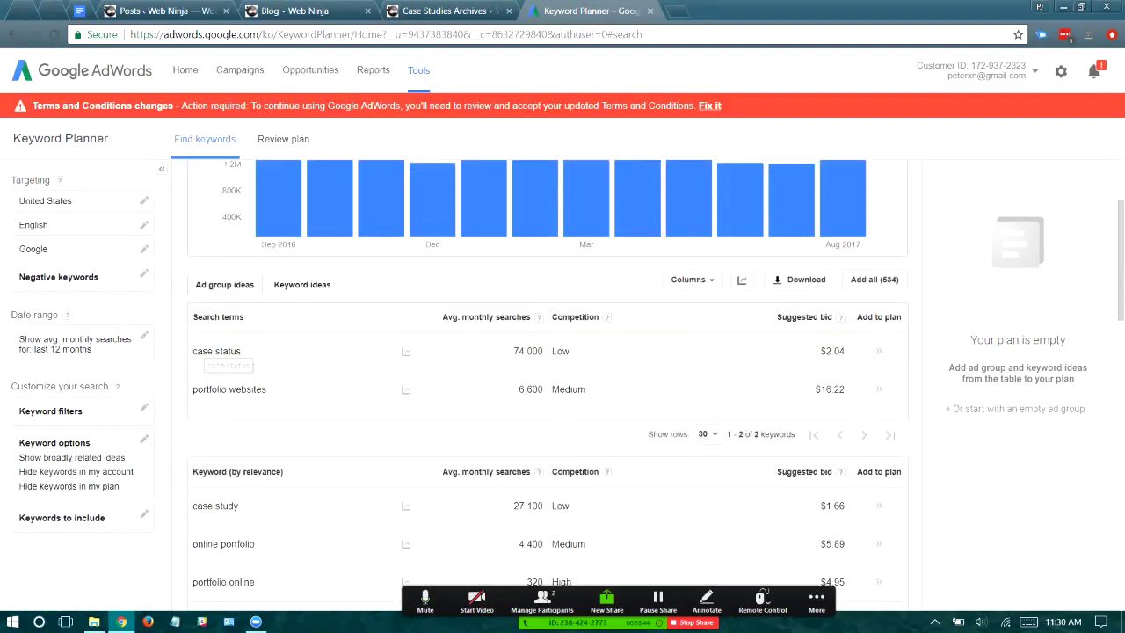
pyautogui.scroll(2, 216, 351)
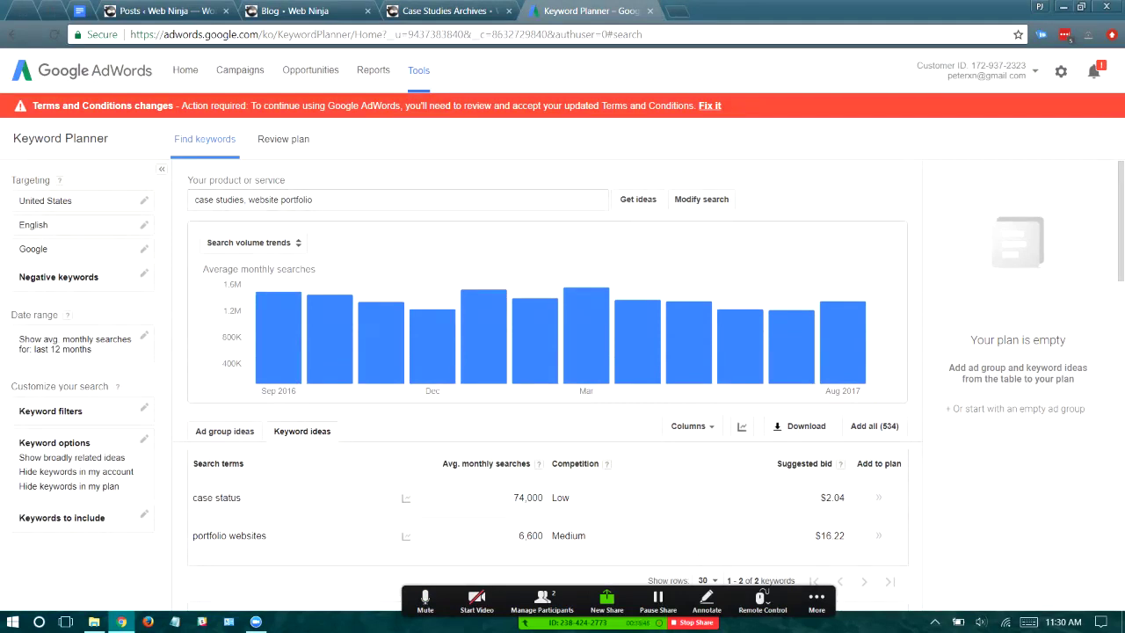
pyautogui.scroll(-1, 545, 352)
pyautogui.scroll(-1, 545, 378)
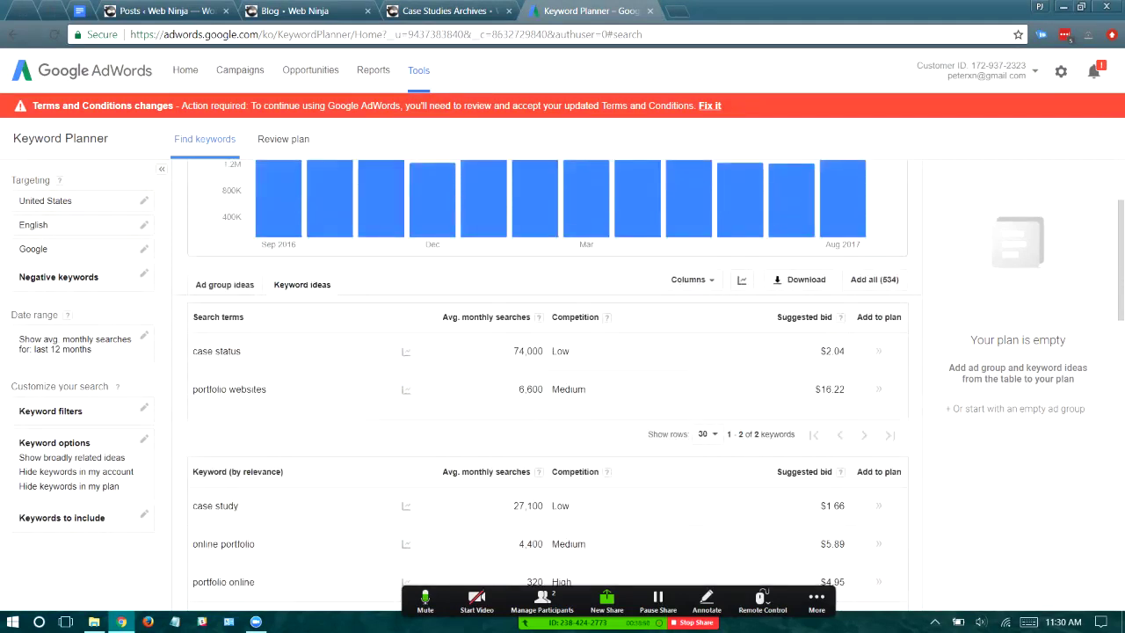
pyautogui.scroll(-1, 878, 432)
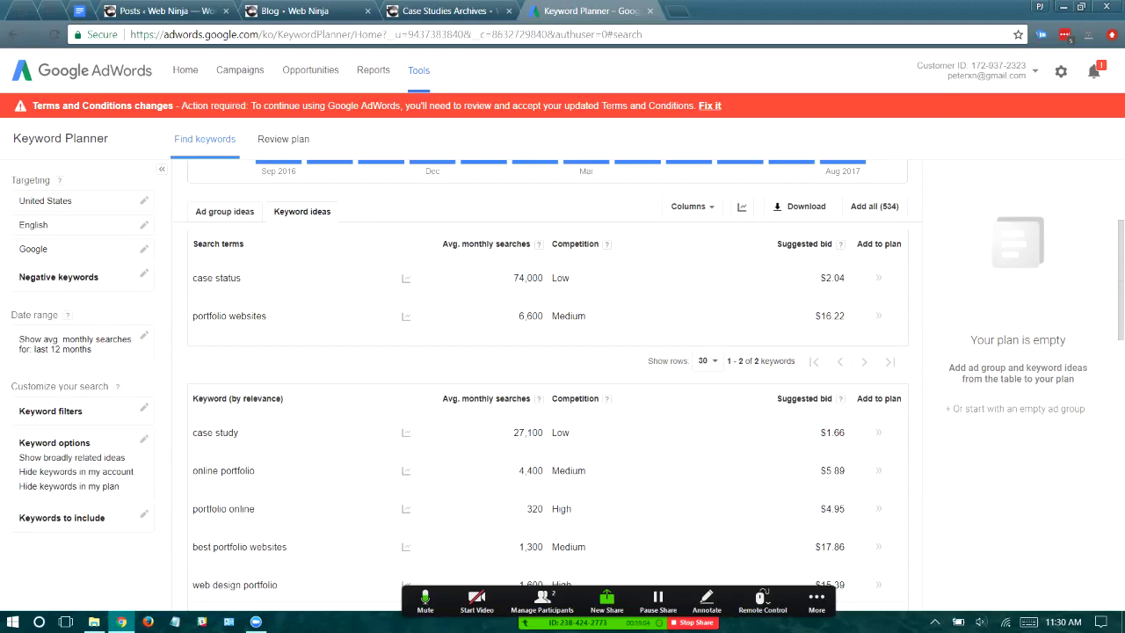
pyautogui.click(444, 10)
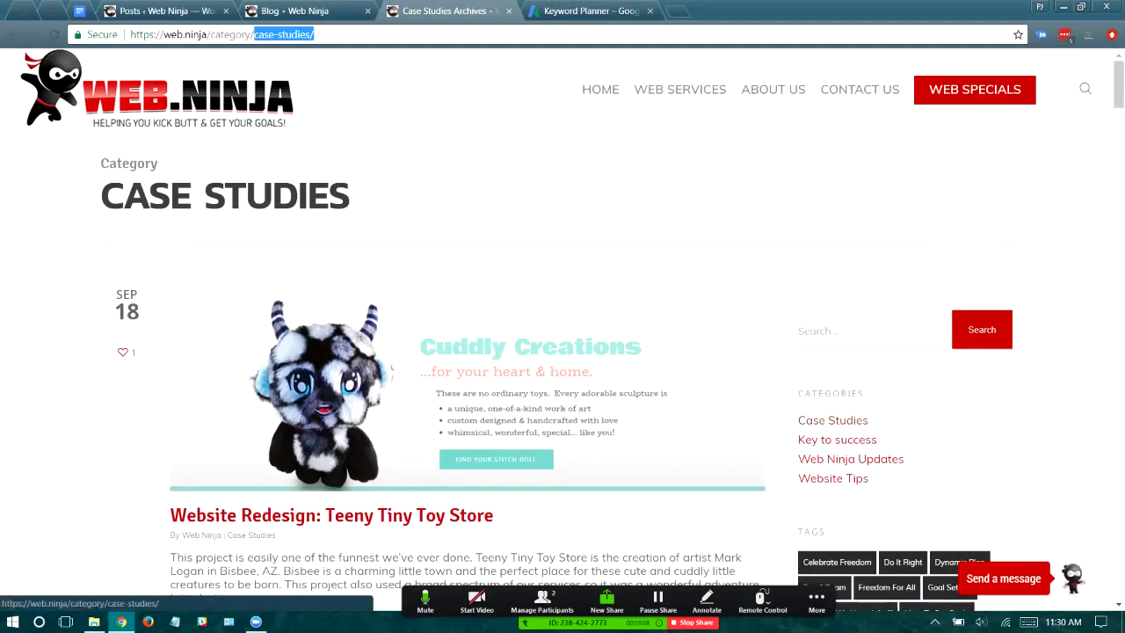
pyautogui.scroll(-3, 562, 352)
pyautogui.scroll(3, 562, 351)
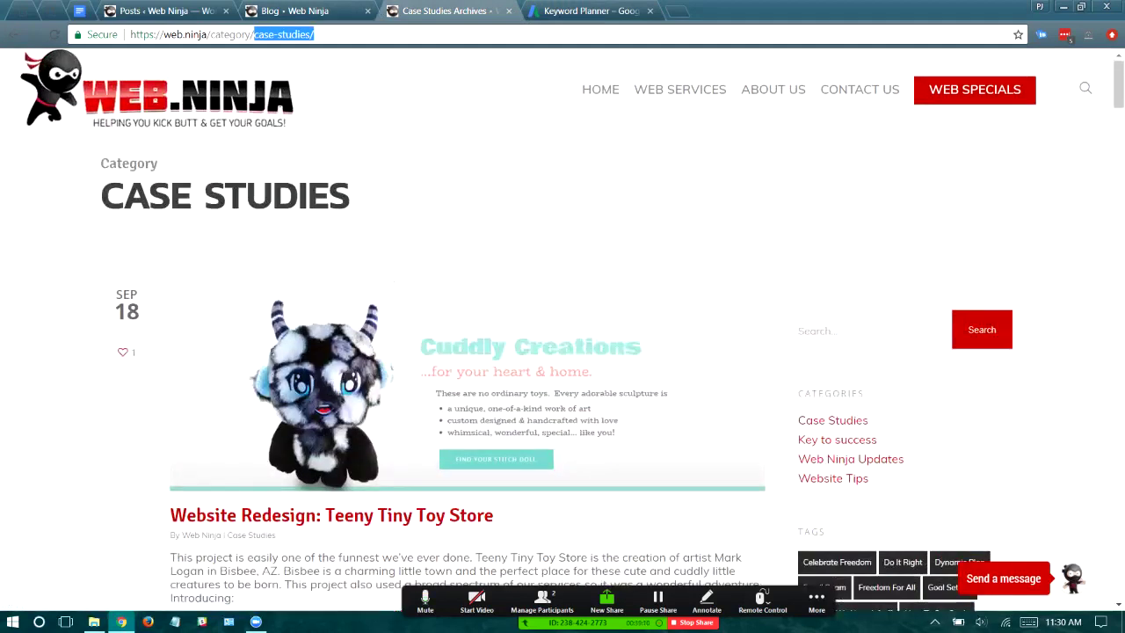
pyautogui.click(590, 12)
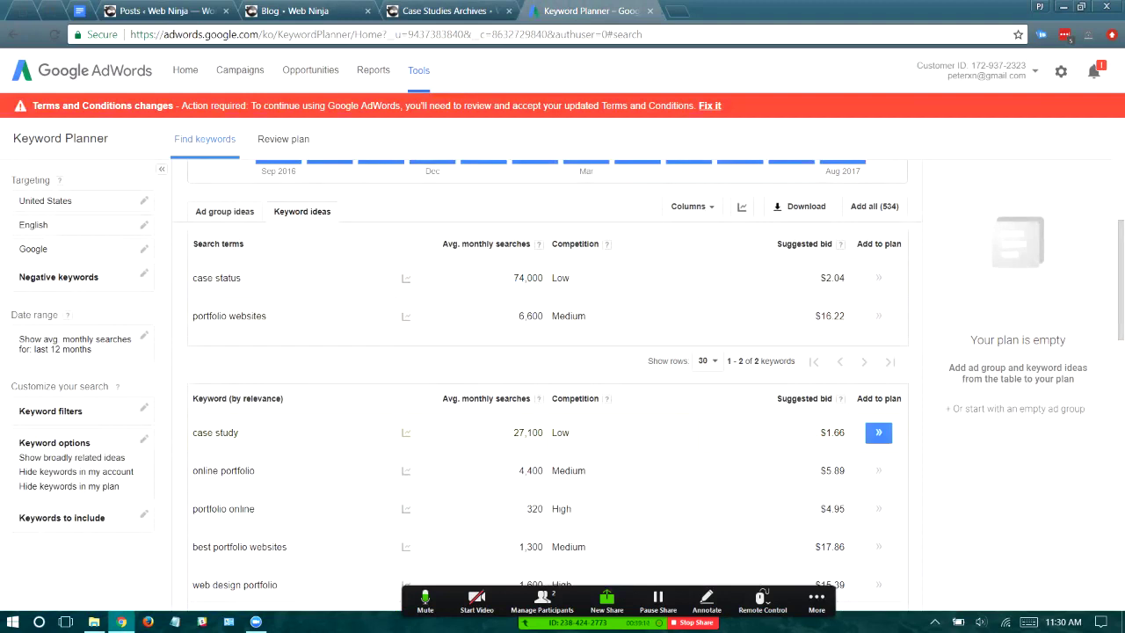
# Examine the keyword ideas, highlighting "case study format" and the competition rating of "graphic design portfolio", and return to the search terms
pyautogui.scroll(-2, 878, 435)
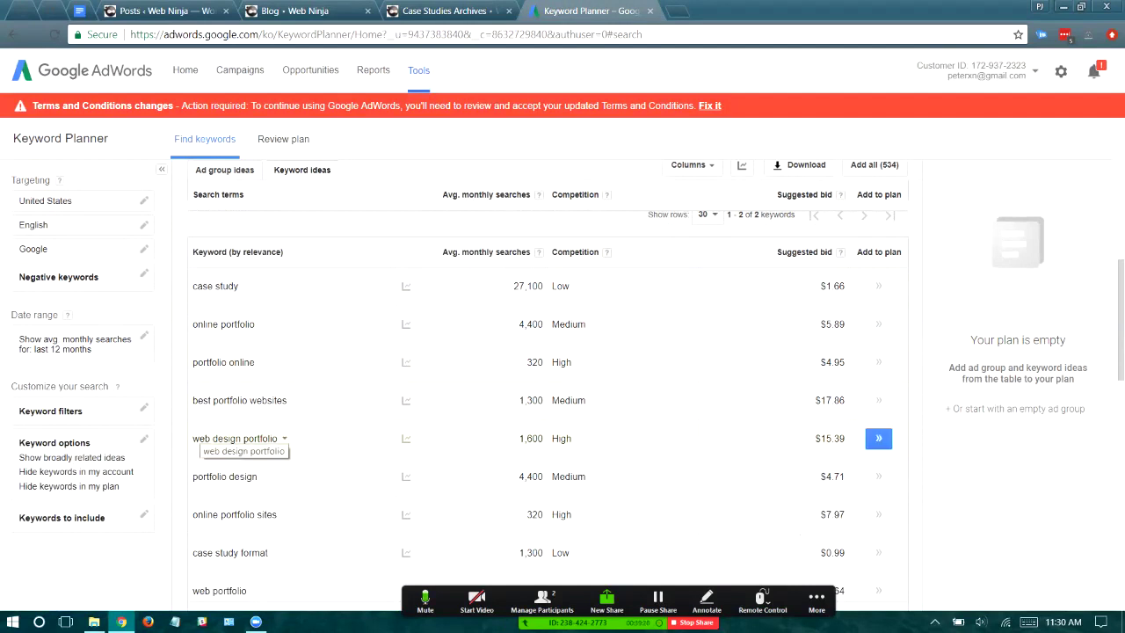
pyautogui.scroll(-1, 878, 438)
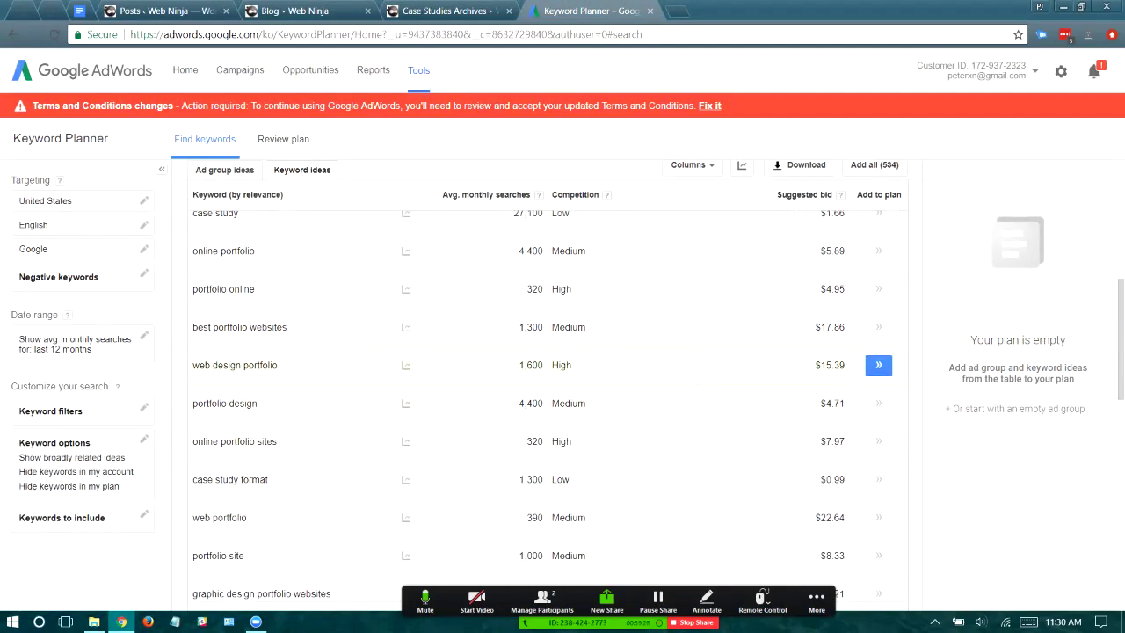
pyautogui.scroll(-2, 878, 386)
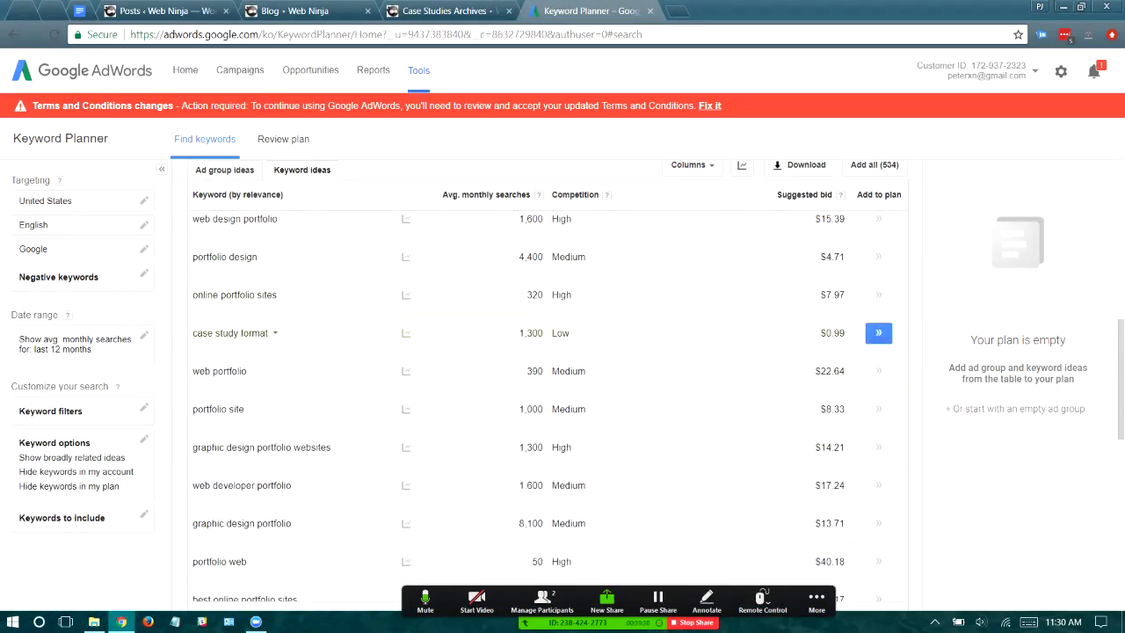
pyautogui.moveTo(192, 333); pyautogui.dragTo(268, 333)
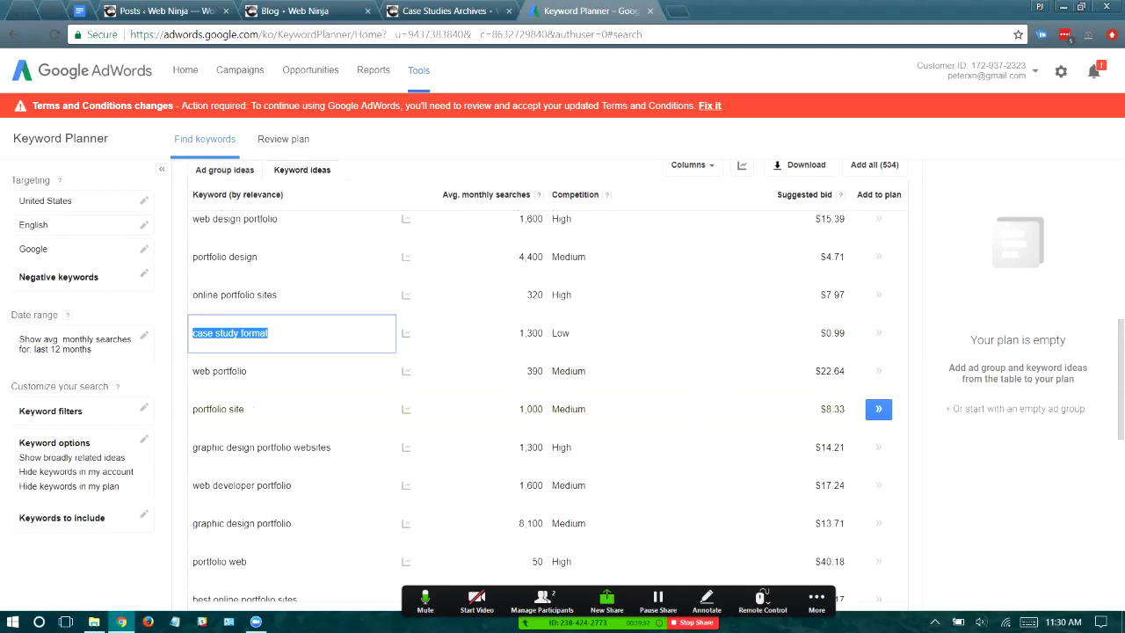
pyautogui.scroll(-1, 878, 449)
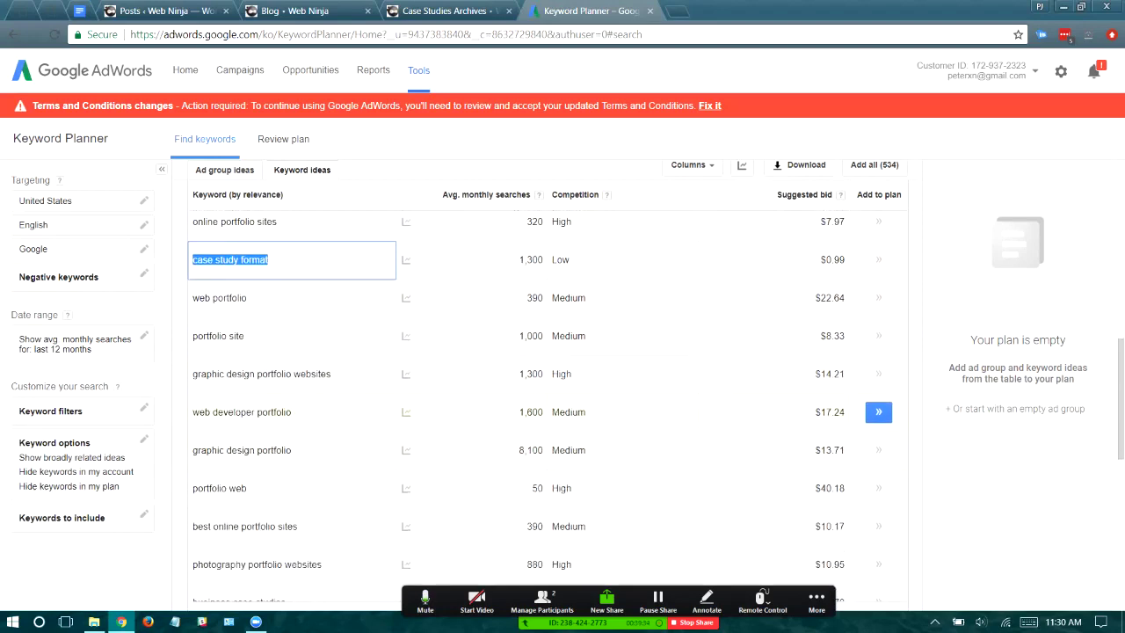
pyautogui.moveTo(518, 450); pyautogui.dragTo(586, 450)
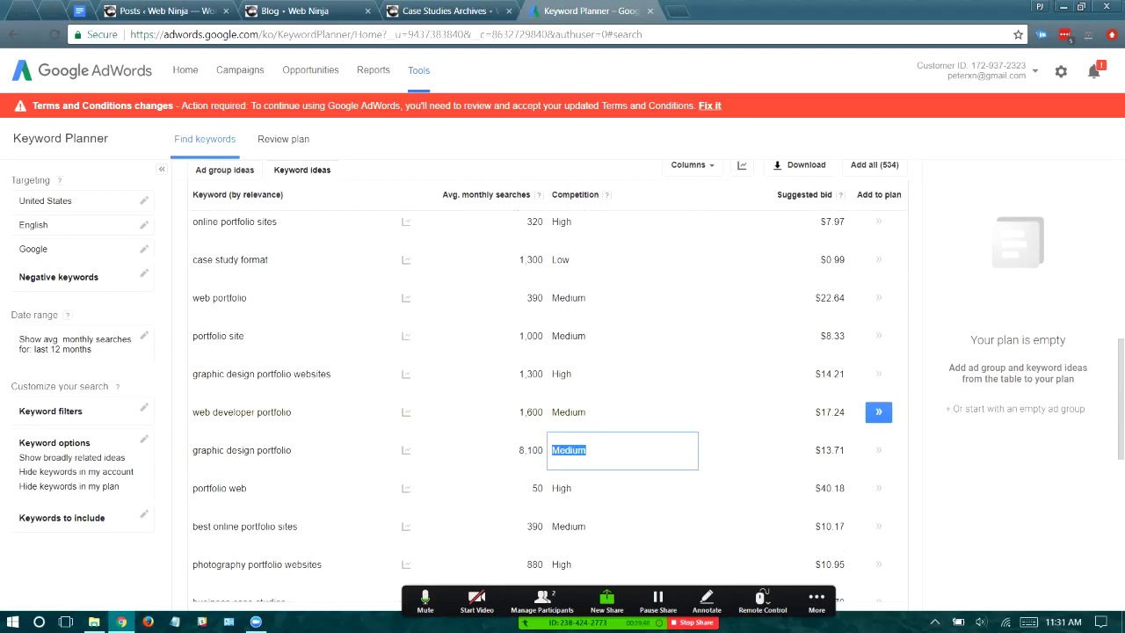
pyautogui.scroll(5, 544, 396)
pyautogui.scroll(2, 562, 426)
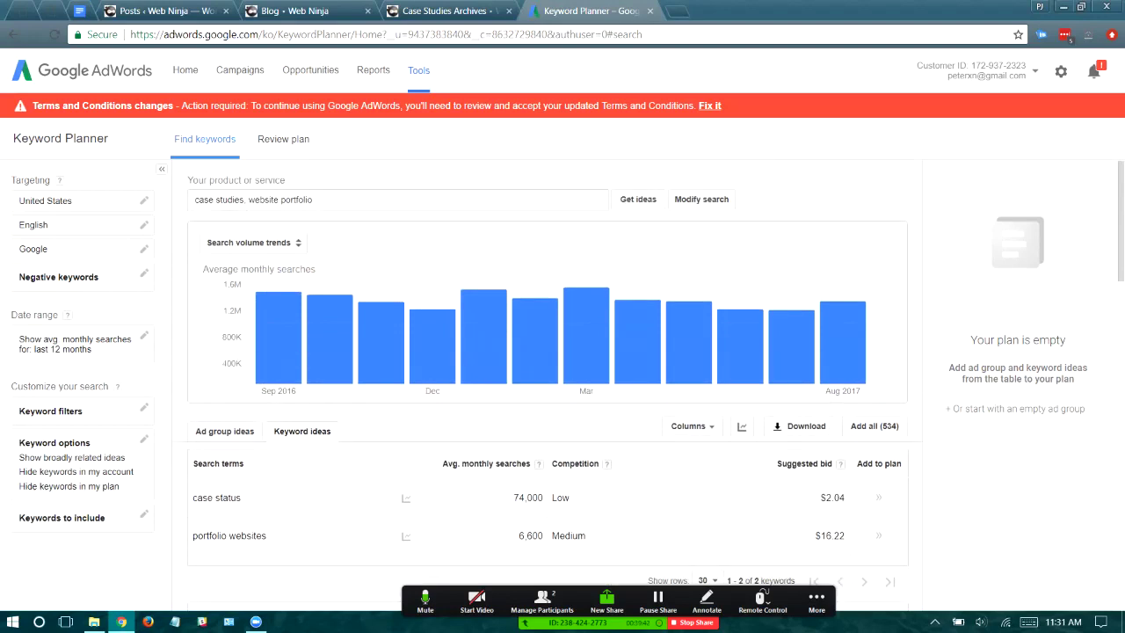
pyautogui.scroll(-1, 562, 426)
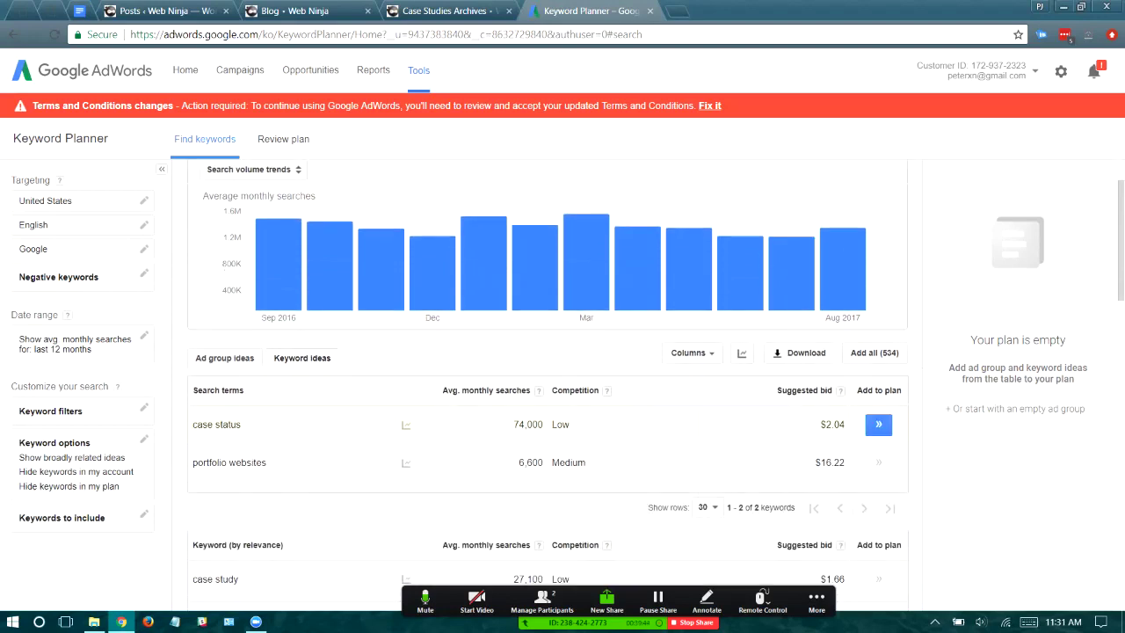
# Highlight the search term "case status" in the keyword results and close Keyword Planner
pyautogui.scroll(-1, 562, 386)
pyautogui.click(216, 351)
pyautogui.moveTo(192, 351); pyautogui.dragTo(241, 350)
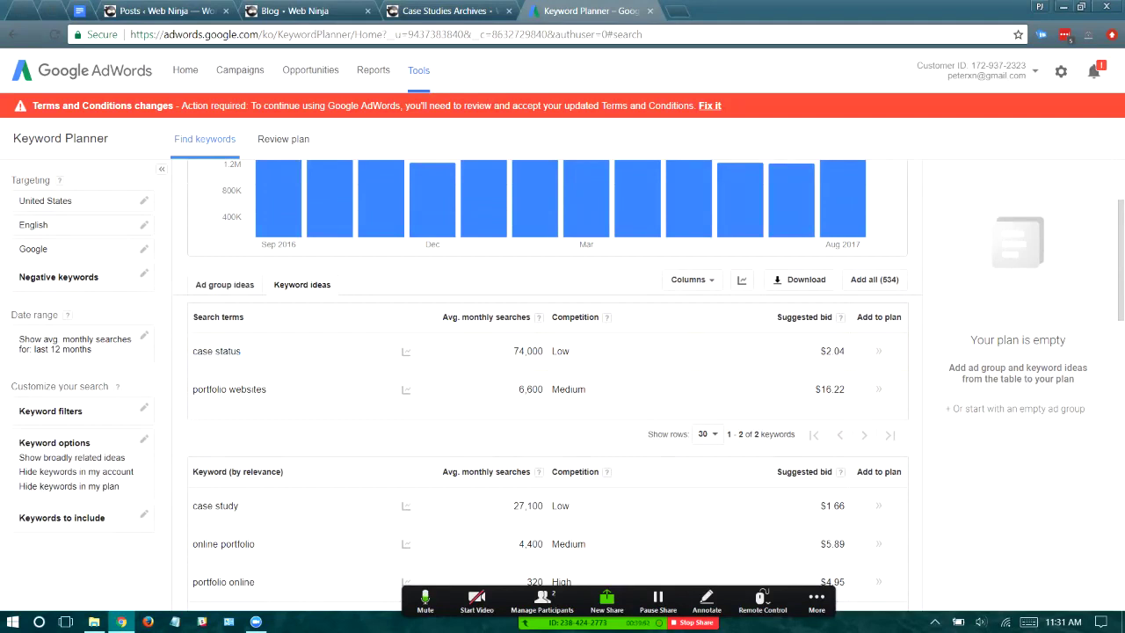
pyautogui.click(650, 10)
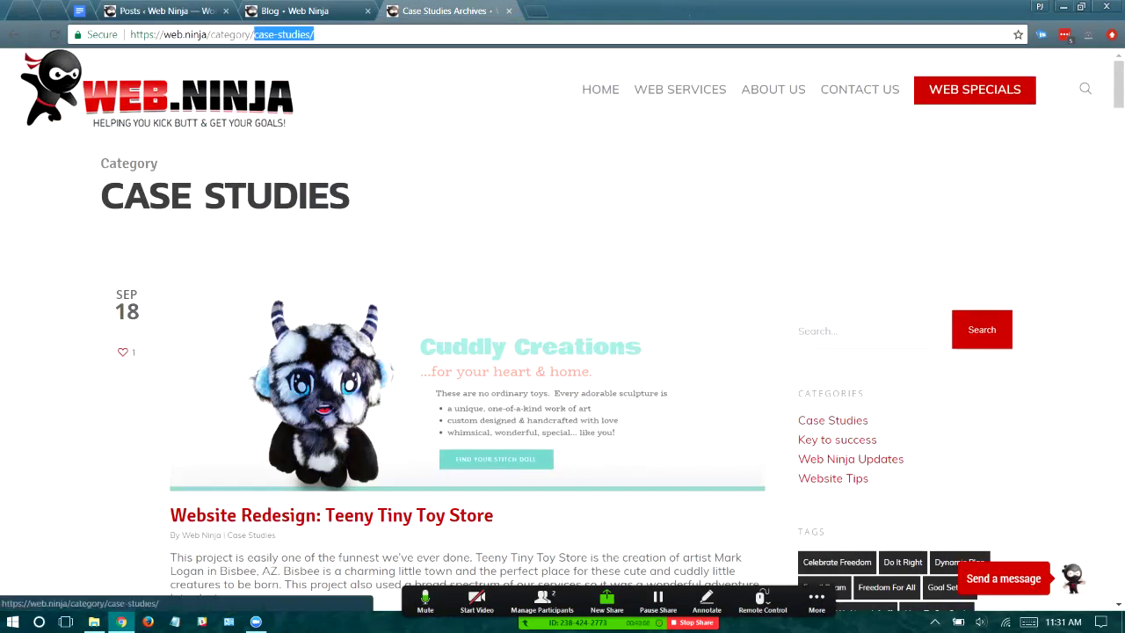
# Look through the category and tag lists beside the Case Studies archive posts and return to the page heading
pyautogui.scroll(-1, 468, 351)
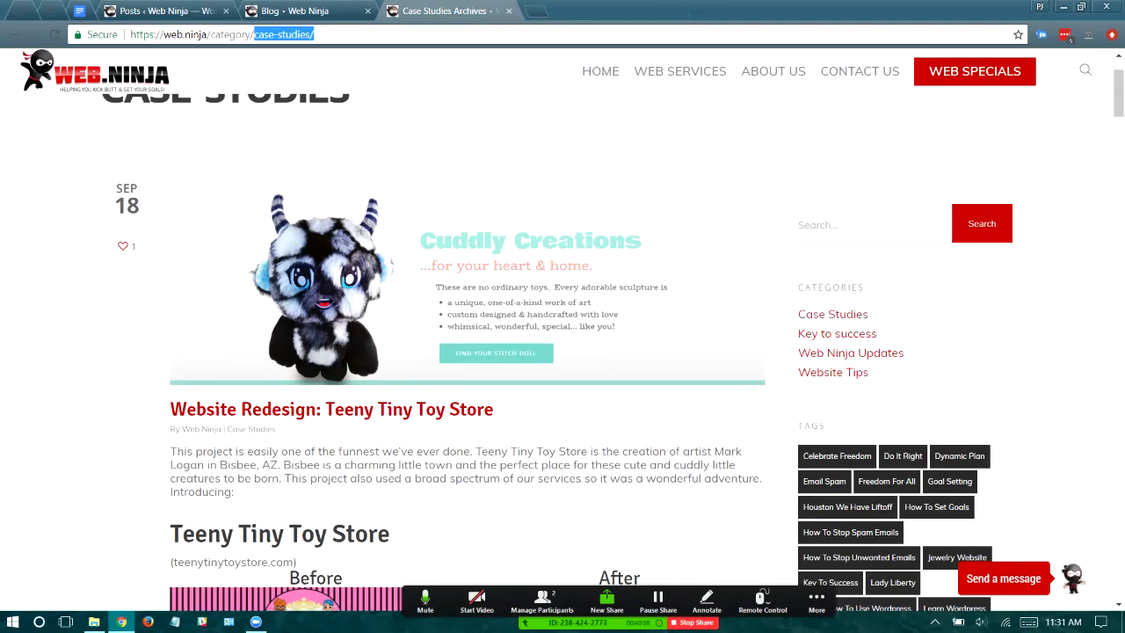
pyautogui.scroll(-3, 562, 352)
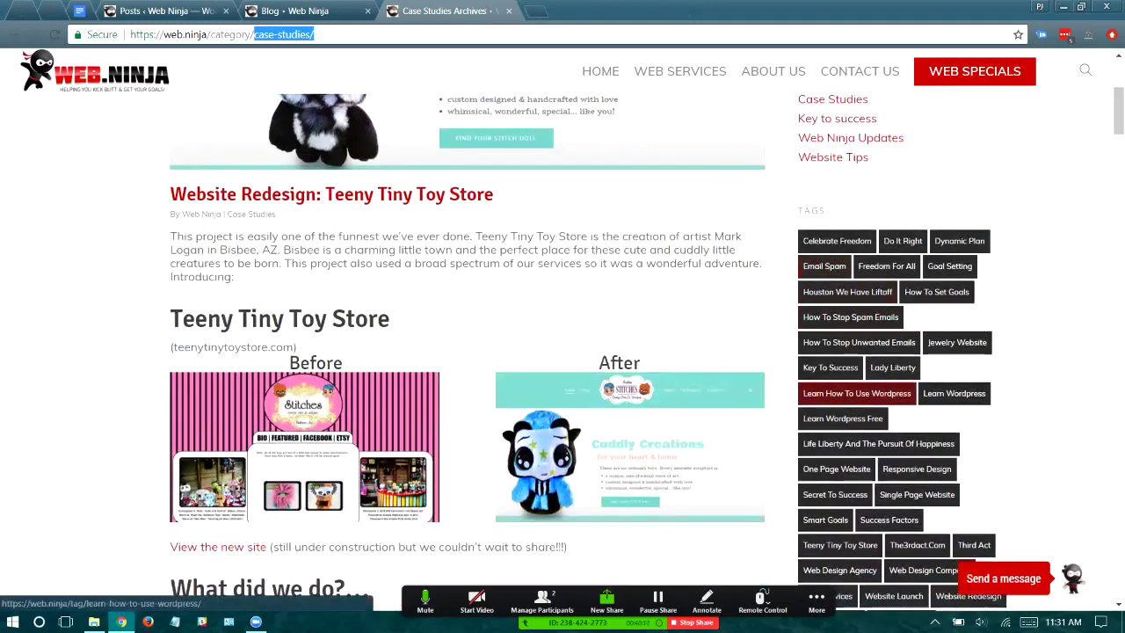
pyautogui.scroll(5, 562, 351)
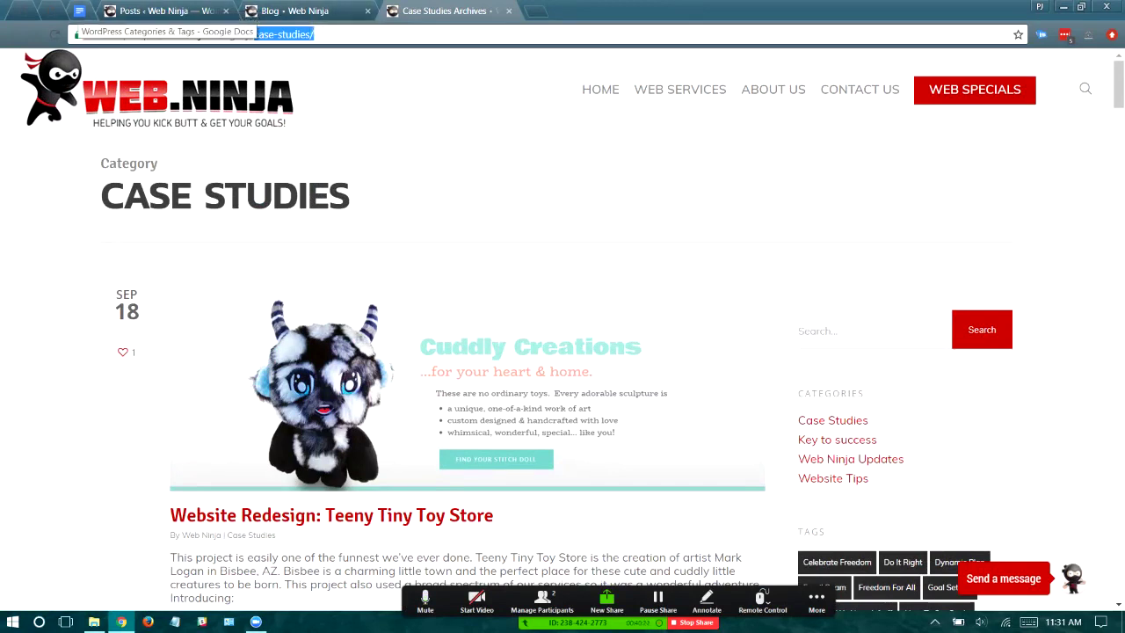
# Switch to the WordPress Categories & Tags document in Google Docs, and display the closing thank-you page
pyautogui.click(84, 13)
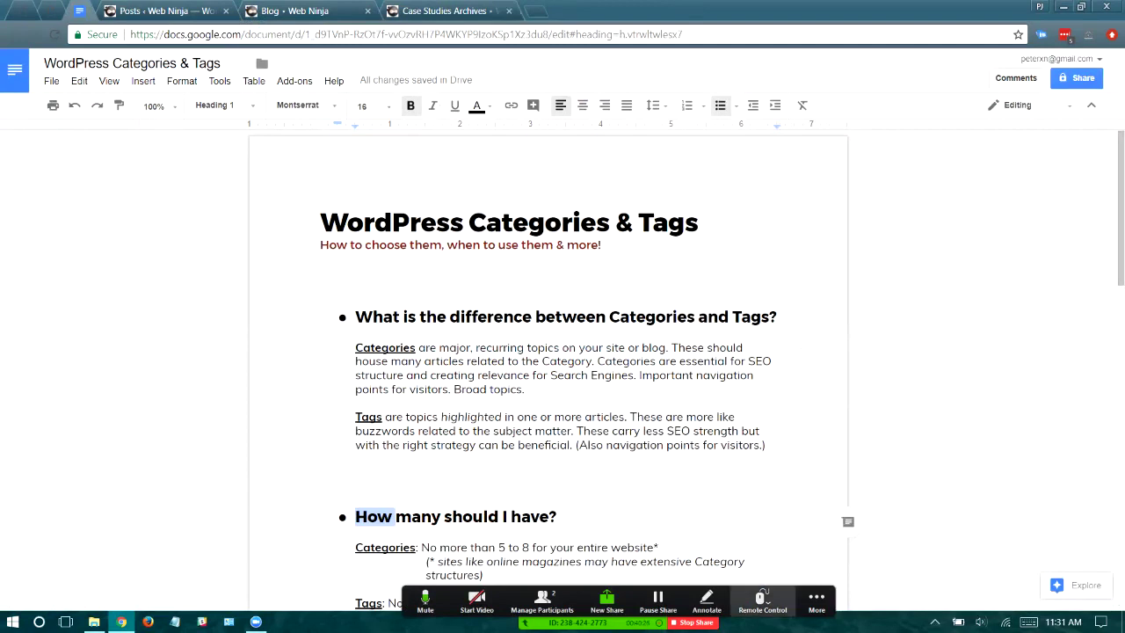
pyautogui.click(816, 600)
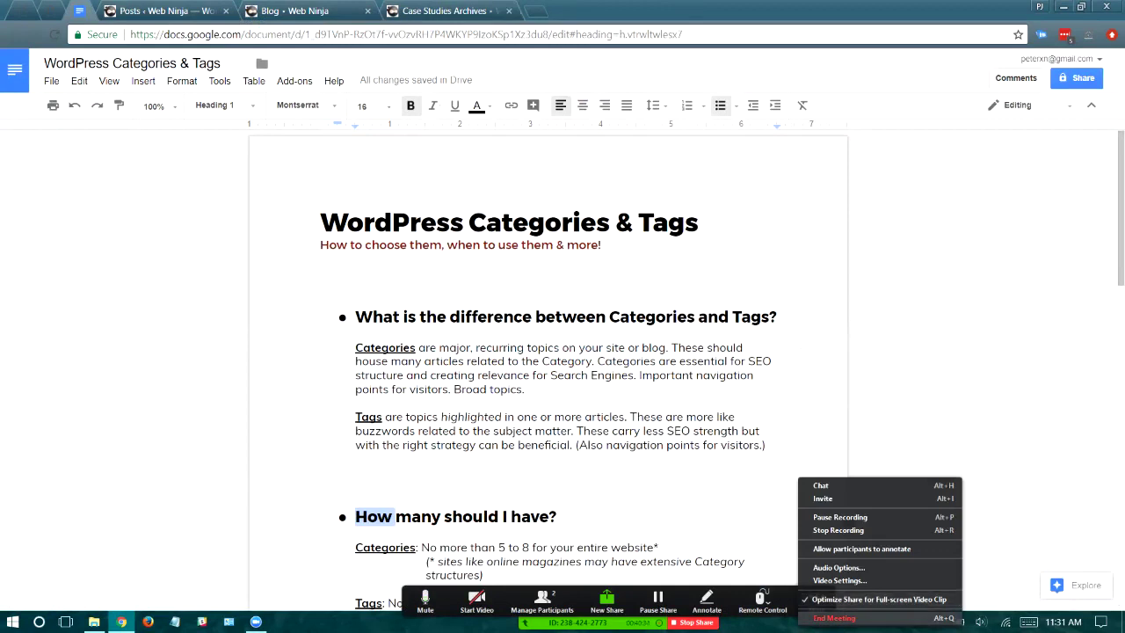
pyautogui.click(263, 63)
pyautogui.click(50, 12)
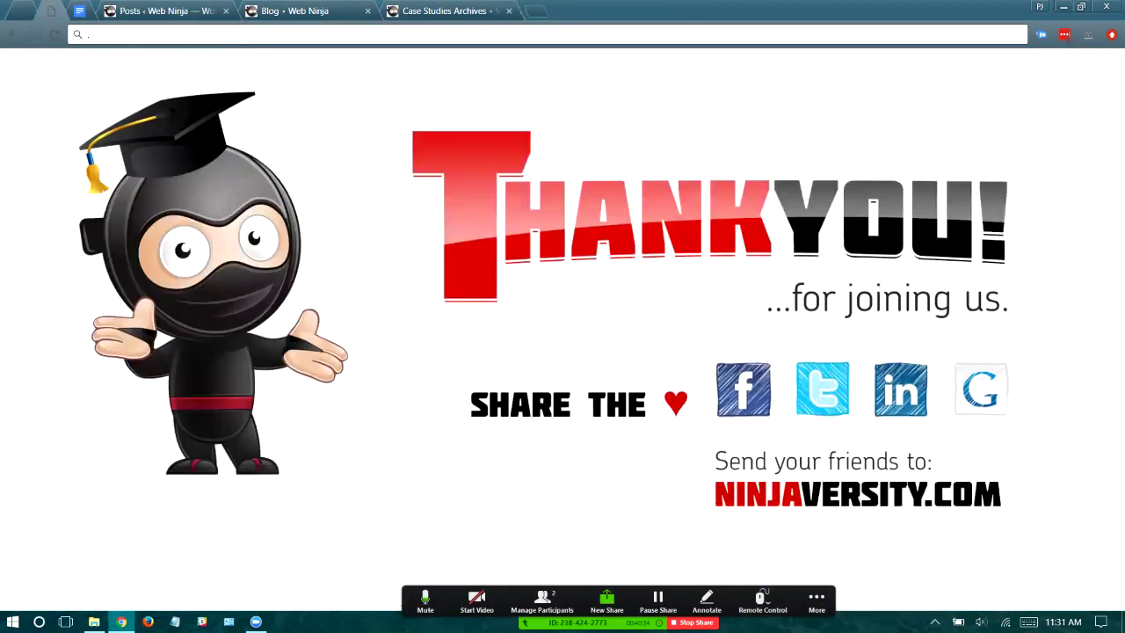